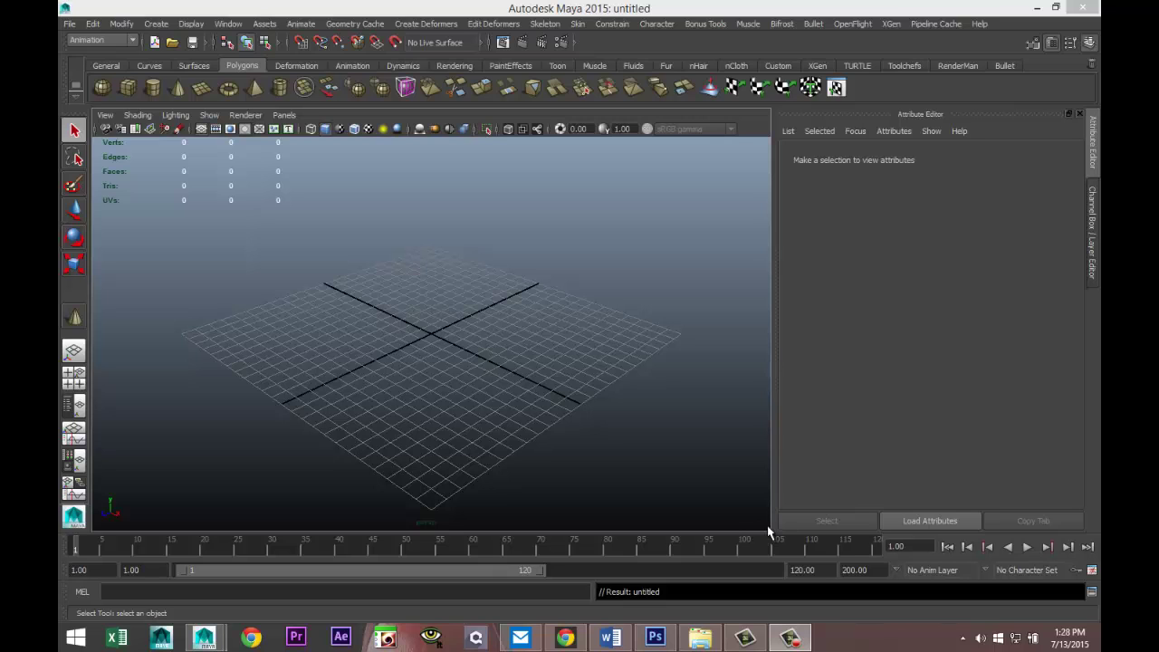
# - Create a polygon torus with a radius of about 20.9 and section radius 5, and scale it uniformly to about 0.123
pyautogui.keyDown('alt'); pyautogui.moveTo(588, 429); pyautogui.dragTo(613, 434); pyautogui.keyUp('alt')
pyautogui.keyDown('alt'); pyautogui.moveTo(613, 435); pyautogui.dragTo(637, 444, button='middle'); pyautogui.keyUp('alt')
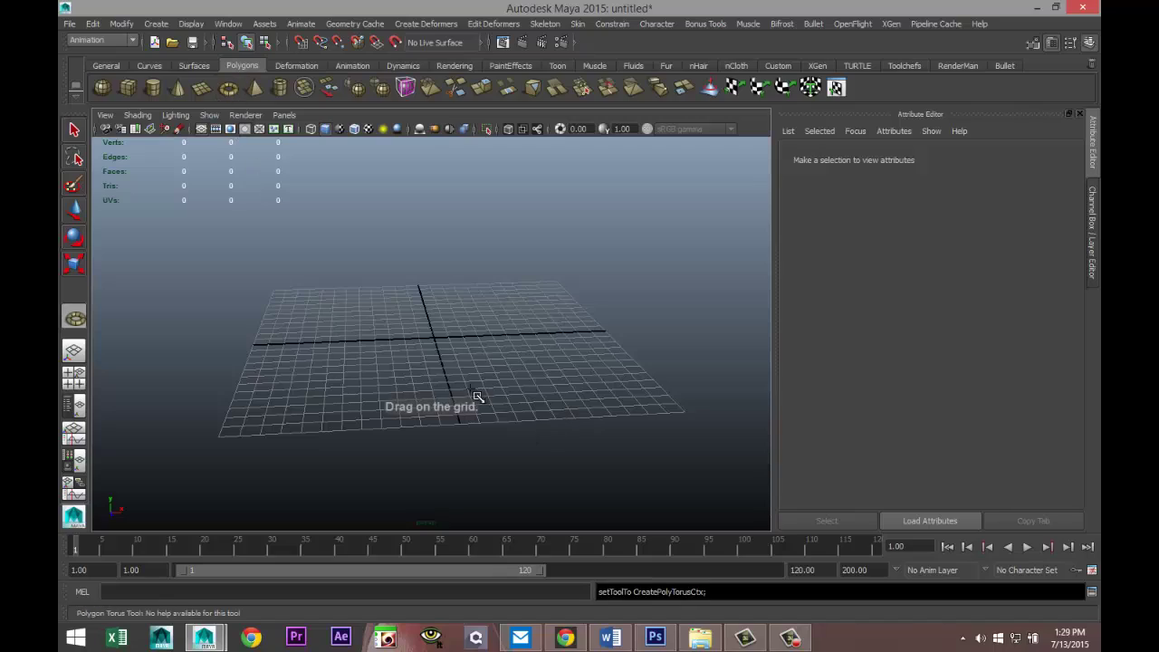
pyautogui.moveTo(447, 381); pyautogui.dragTo(814, 428)
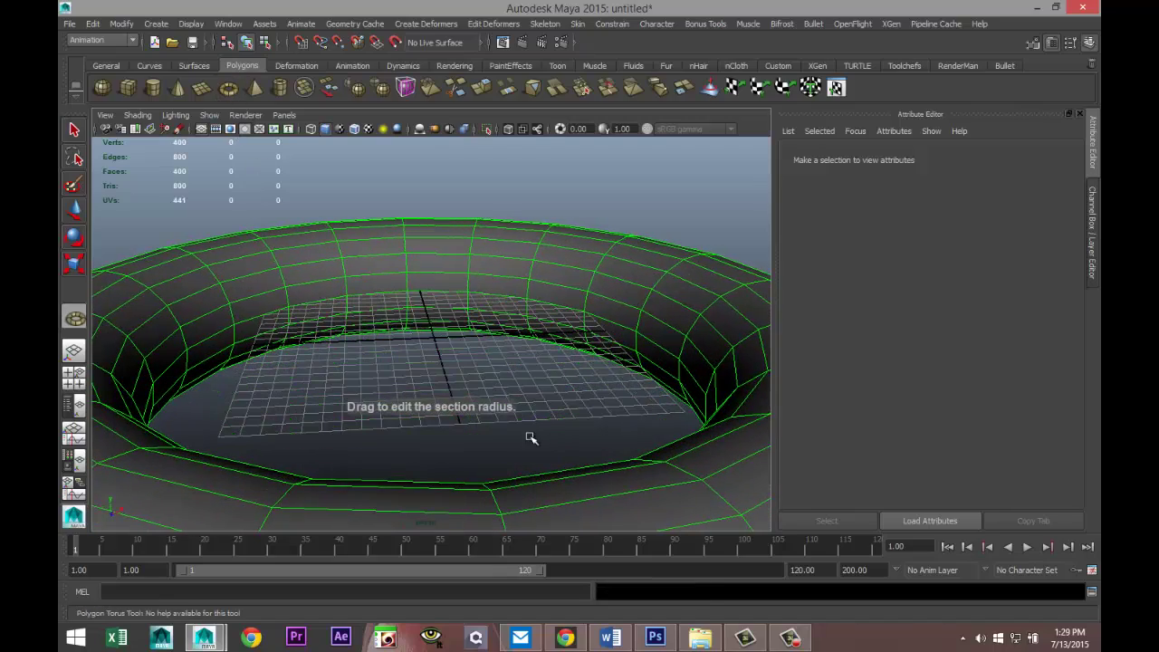
pyautogui.moveTo(531, 440); pyautogui.dragTo(507, 433)
pyautogui.scroll(-5, 344, 353)
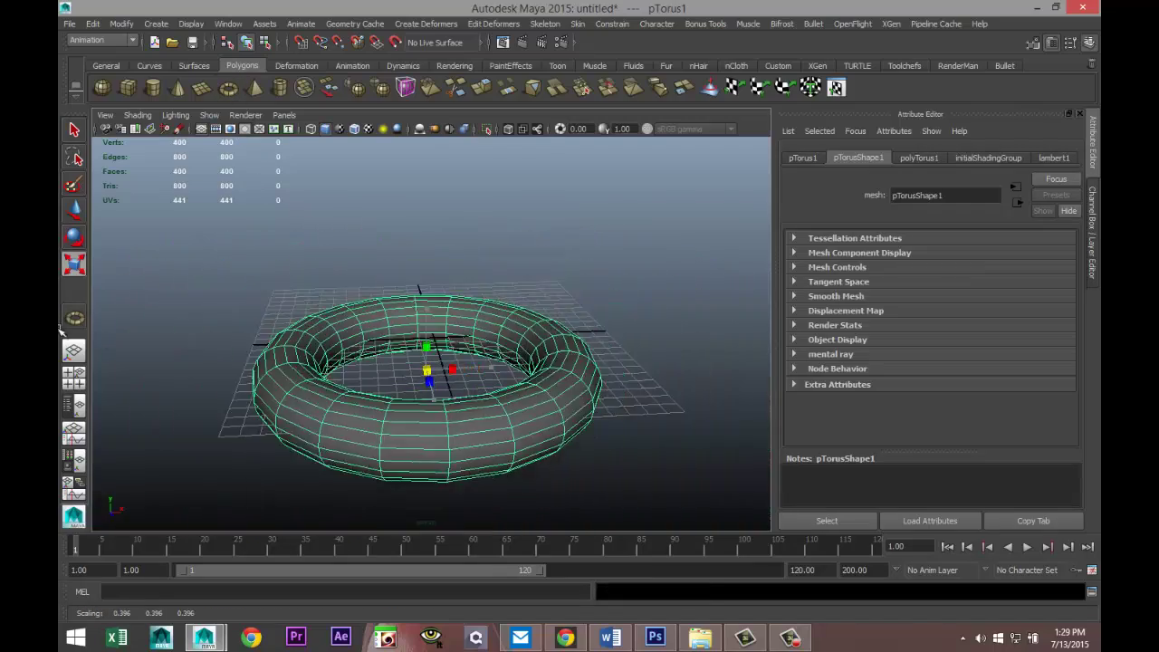
pyautogui.moveTo(423, 370); pyautogui.dragTo(258, 362)
# - Give the torus 30 axis subdivisions, 30 height subdivisions and a section radius of 2
pyautogui.click(809, 159)
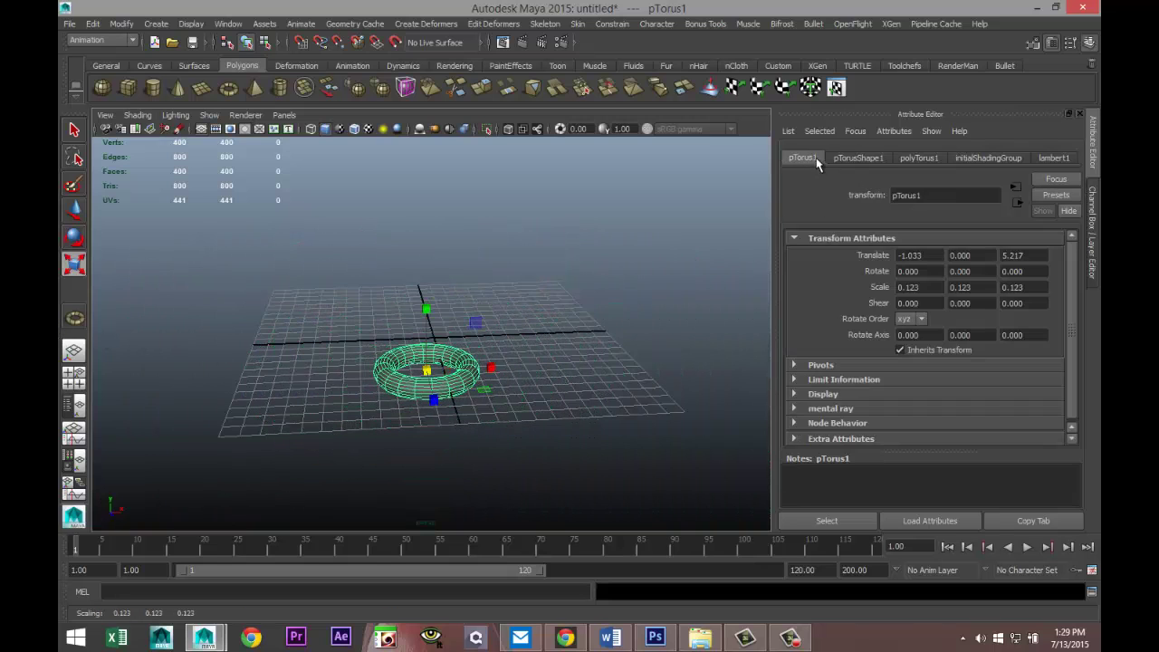
pyautogui.click(933, 157)
pyautogui.click(927, 310)
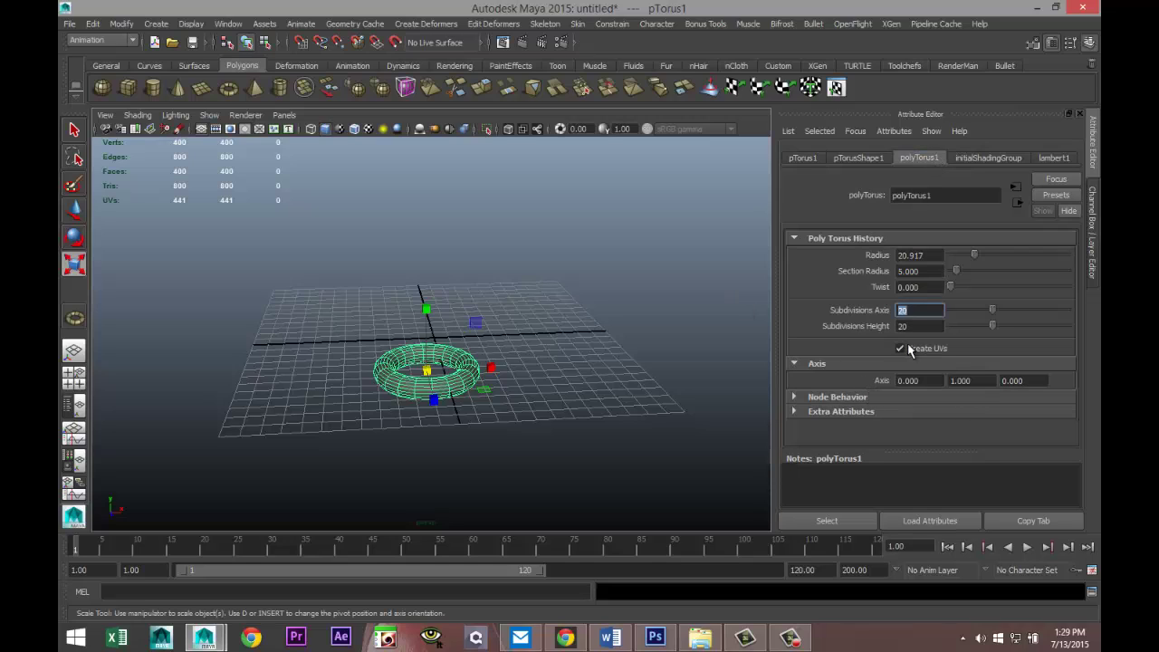
pyautogui.write('30')
pyautogui.press('Tab')
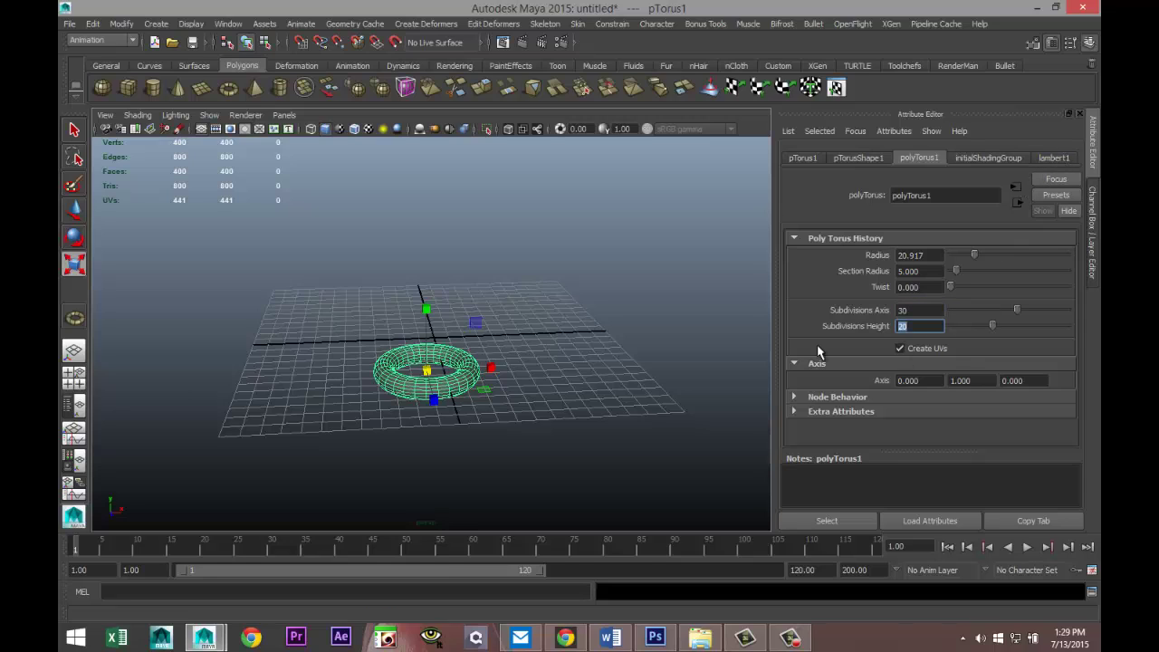
pyautogui.click(919, 270)
pyautogui.write('2')
pyautogui.press('Return')
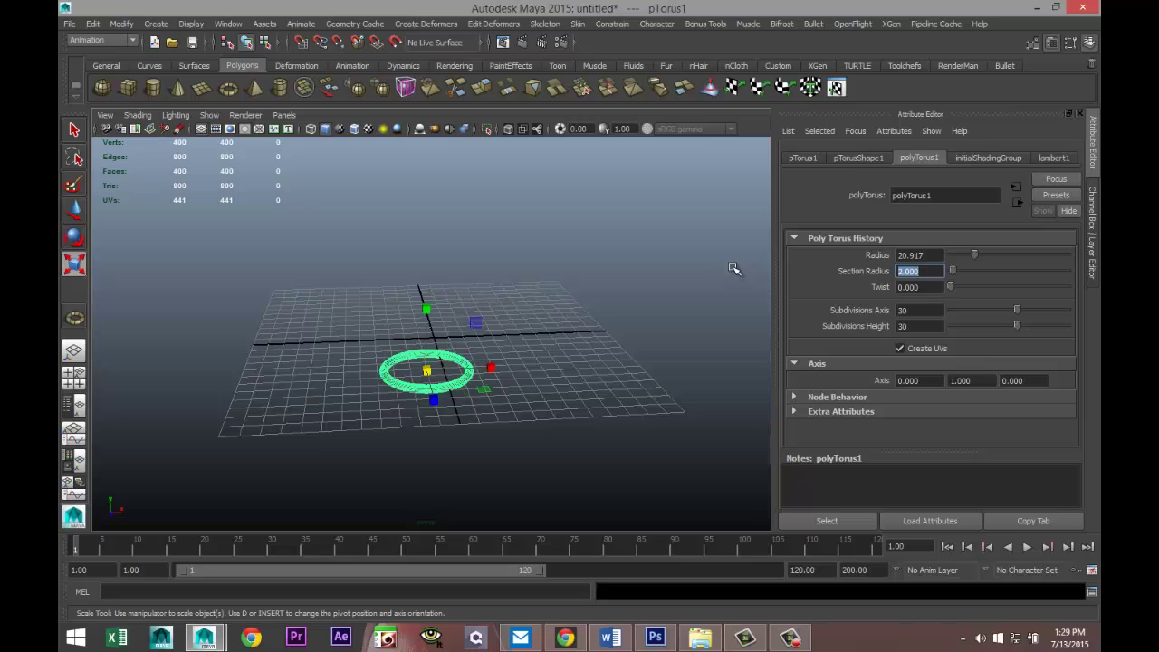
# - Stand the torus upright by setting its X rotation to 90 degrees
pyautogui.click(447, 371)
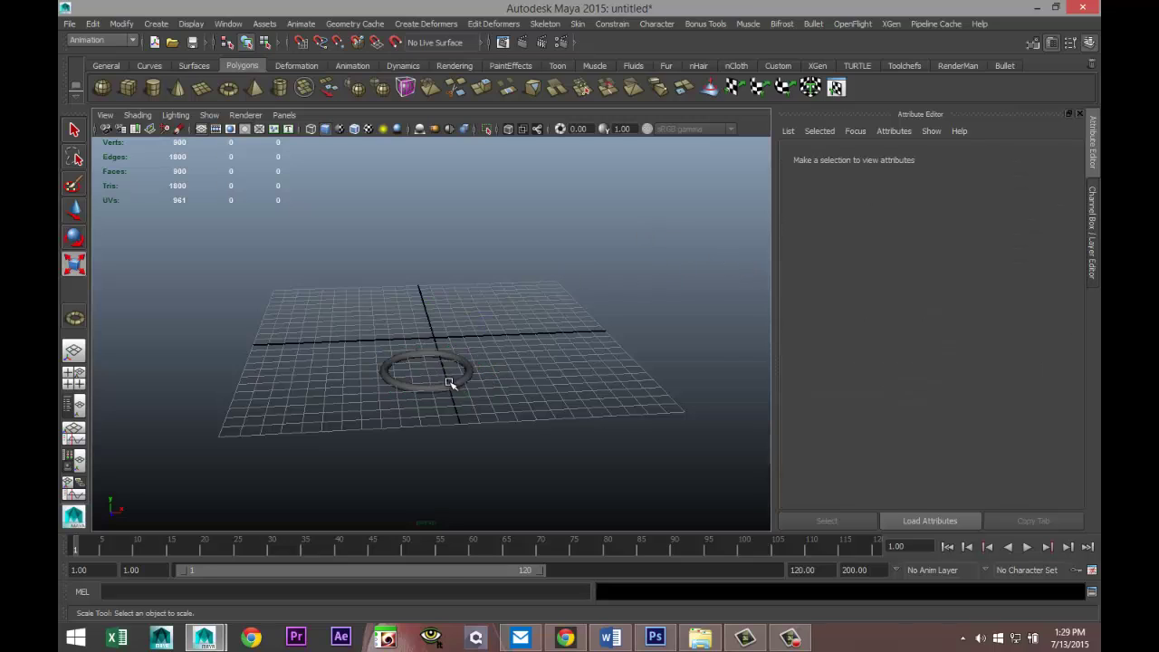
pyautogui.click(449, 378)
pyautogui.press('e')
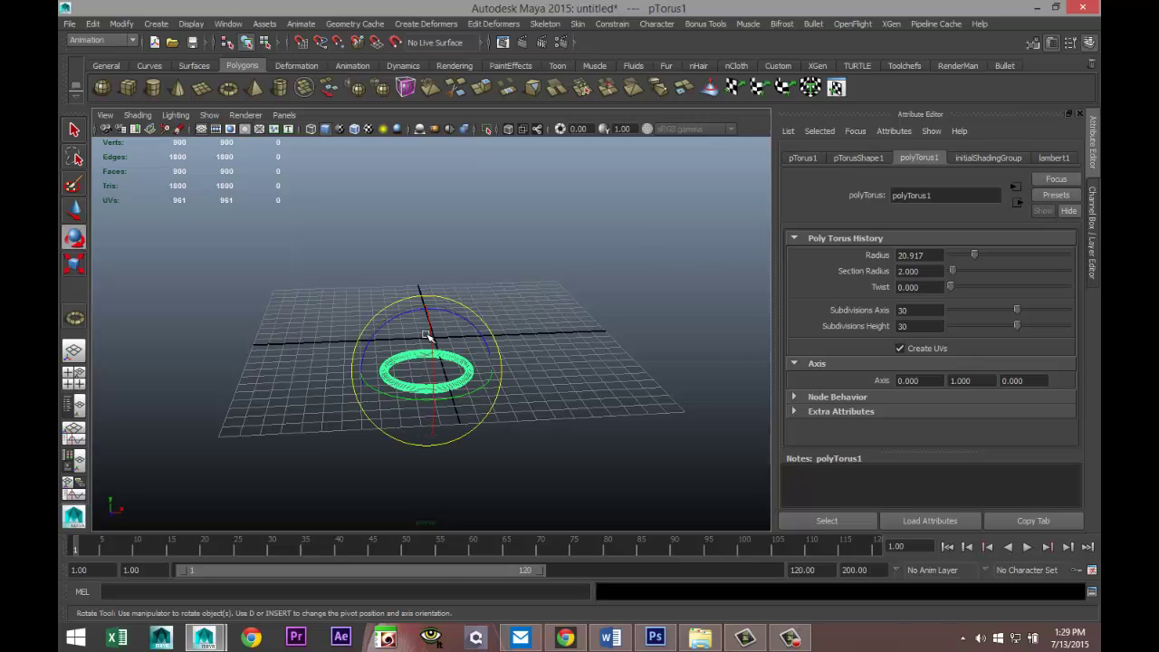
pyautogui.moveTo(428, 335); pyautogui.dragTo(714, 314)
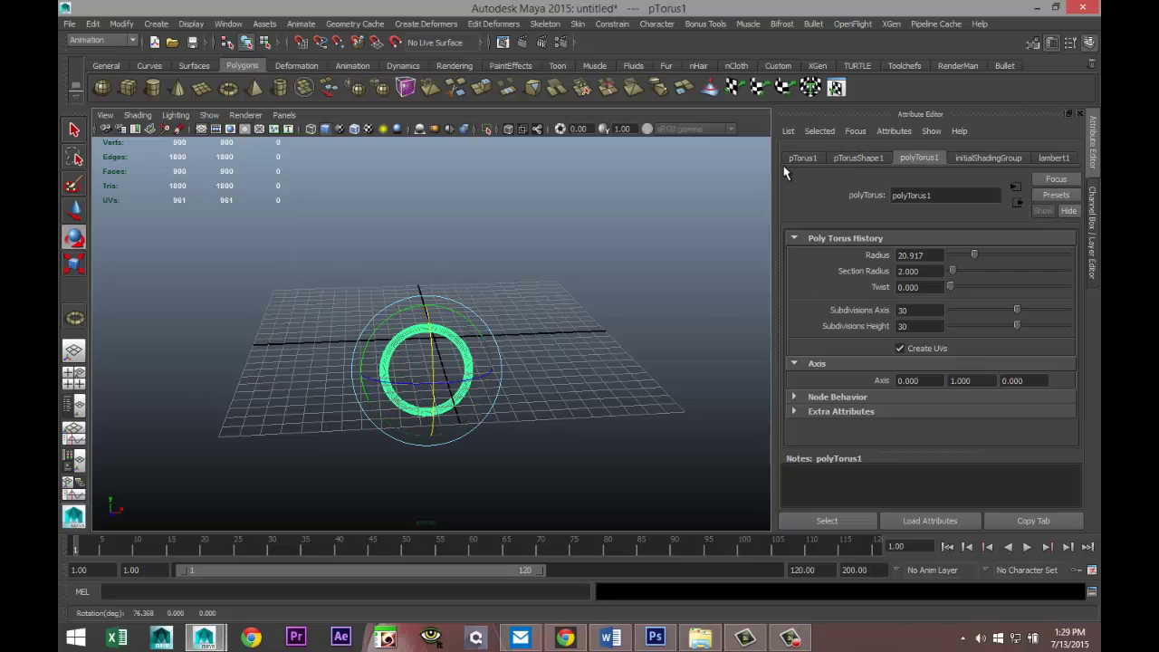
pyautogui.click(802, 158)
pyautogui.click(938, 271)
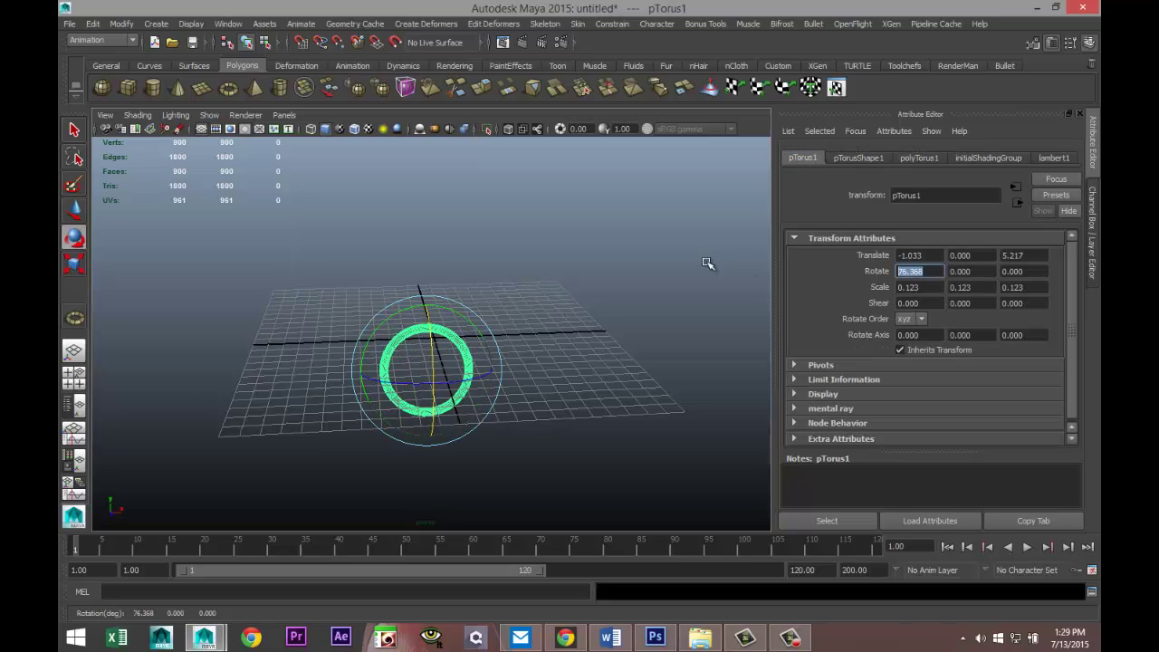
pyautogui.write('90')
pyautogui.press('Return')
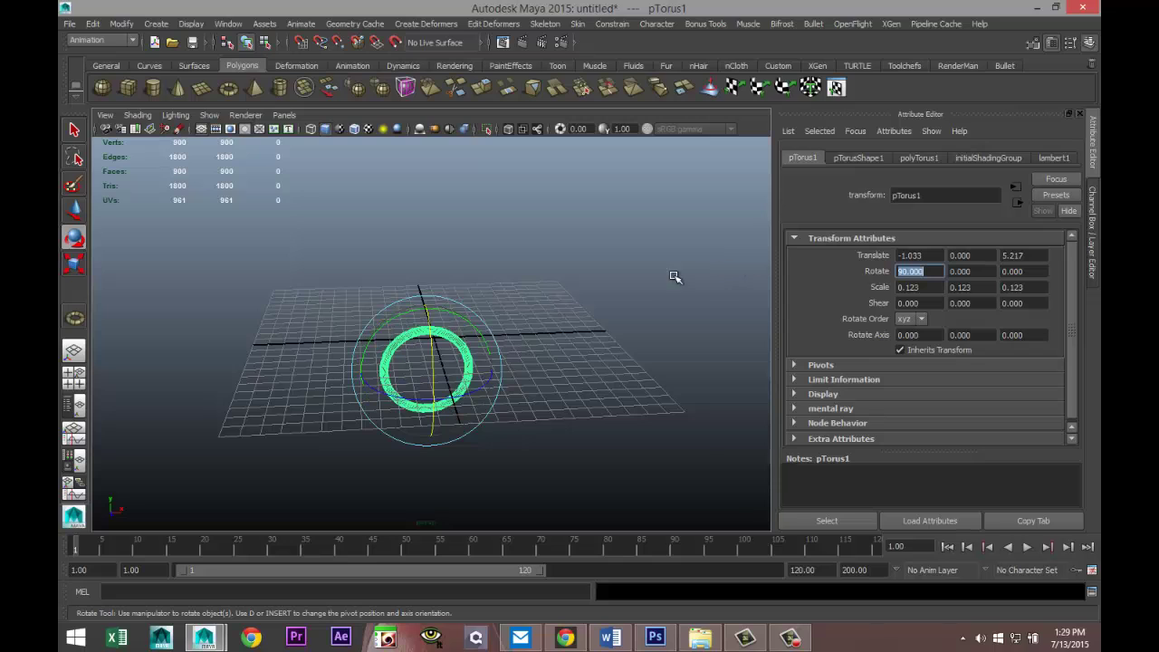
# - Turn the upright torus sideways by setting its Y rotation to 90 degrees
pyautogui.moveTo(377, 400); pyautogui.dragTo(772, 409)
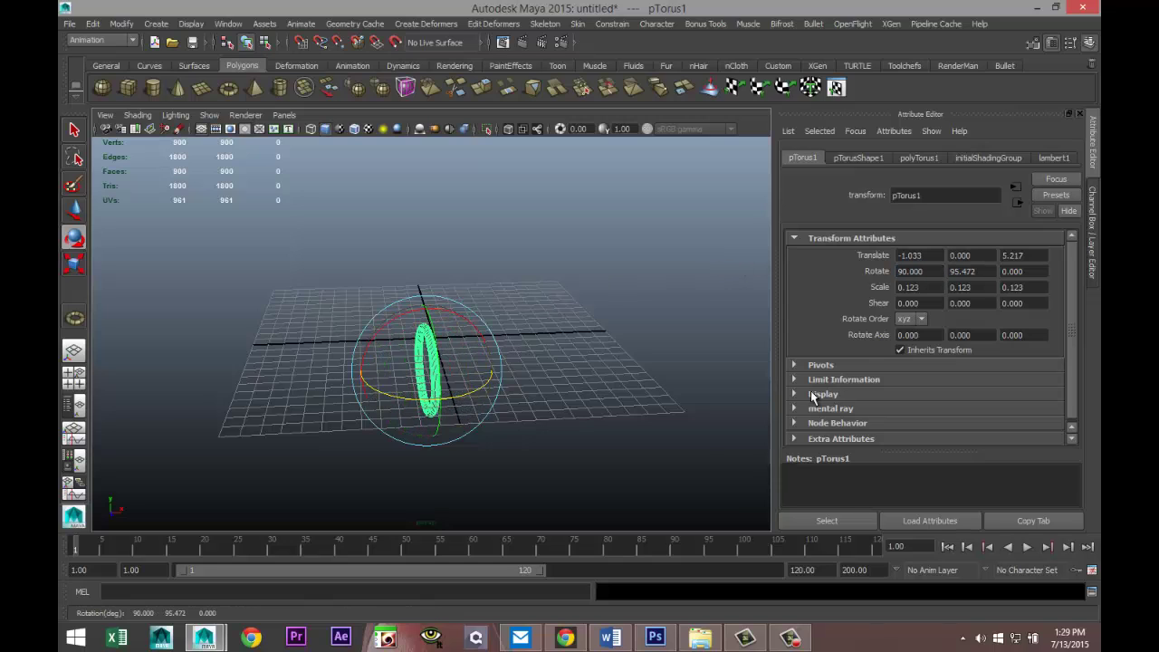
pyautogui.click(964, 271)
pyautogui.write('90')
pyautogui.press('Return')
# - Raise the torus above the grid to about Y 6.9 and shift it along X to about 0.56
pyautogui.keyDown('alt'); pyautogui.moveTo(468, 365); pyautogui.dragTo(492, 355); pyautogui.keyUp('alt')
pyautogui.press('w')
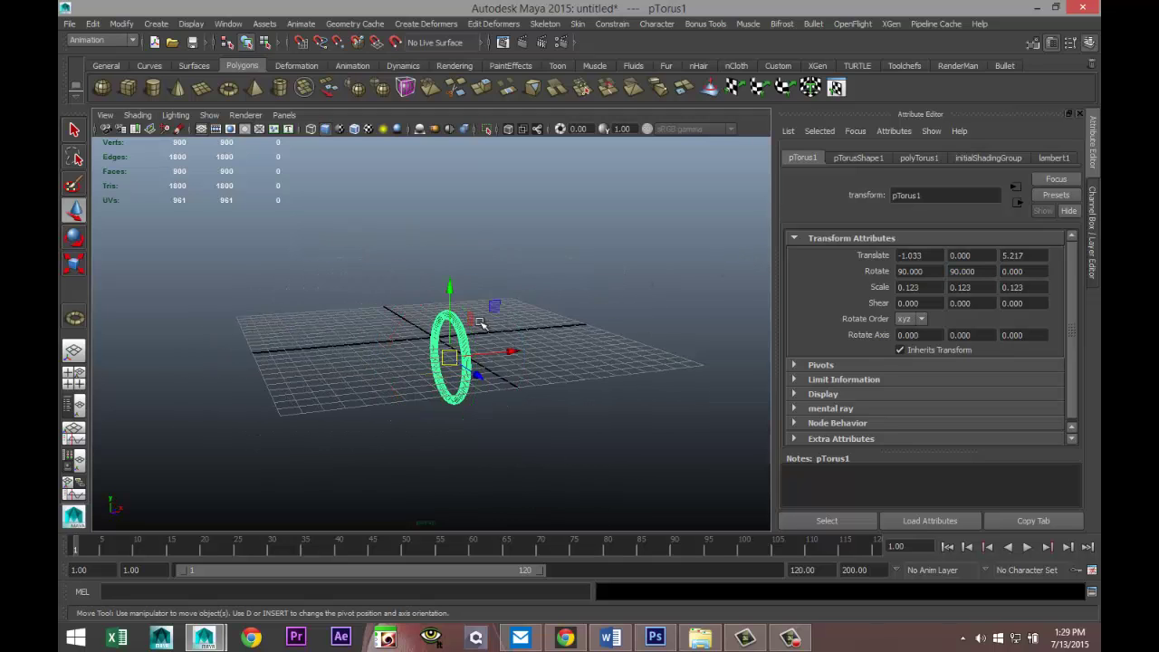
pyautogui.moveTo(450, 271); pyautogui.dragTo(450, 233)
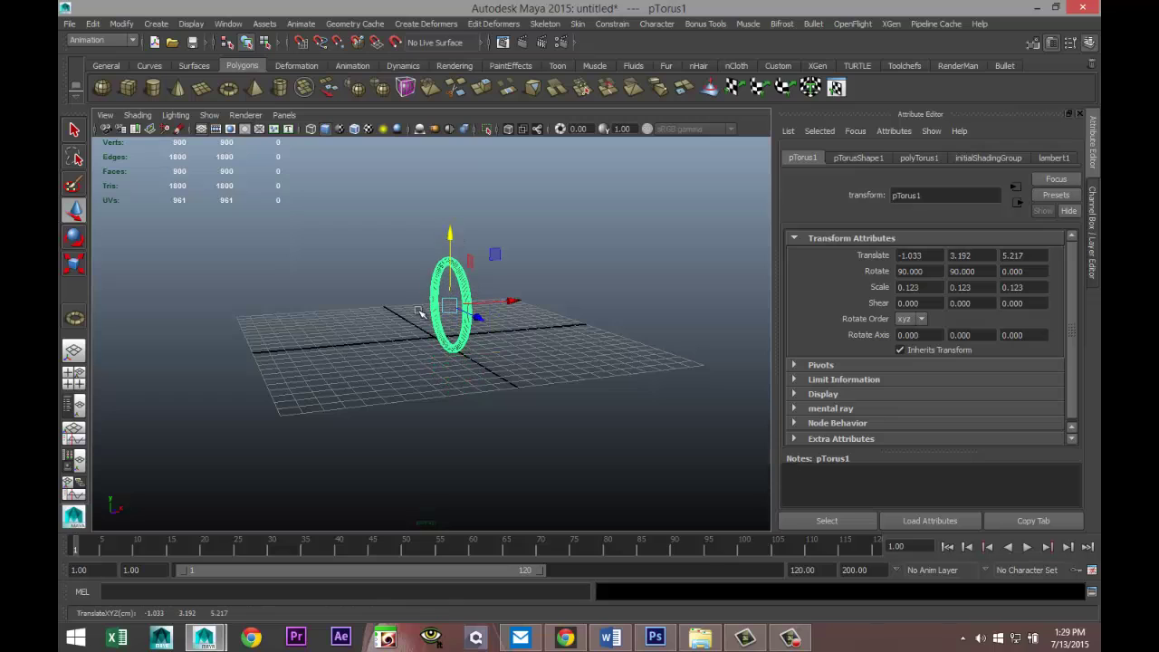
pyautogui.moveTo(510, 302); pyautogui.dragTo(534, 303)
pyautogui.keyDown('alt'); pyautogui.moveTo(626, 486); pyautogui.dragTo(560, 461); pyautogui.keyUp('alt')
pyautogui.moveTo(440, 237); pyautogui.dragTo(441, 176)
pyautogui.keyDown('alt'); pyautogui.moveTo(539, 311); pyautogui.dragTo(499, 383); pyautogui.keyUp('alt')
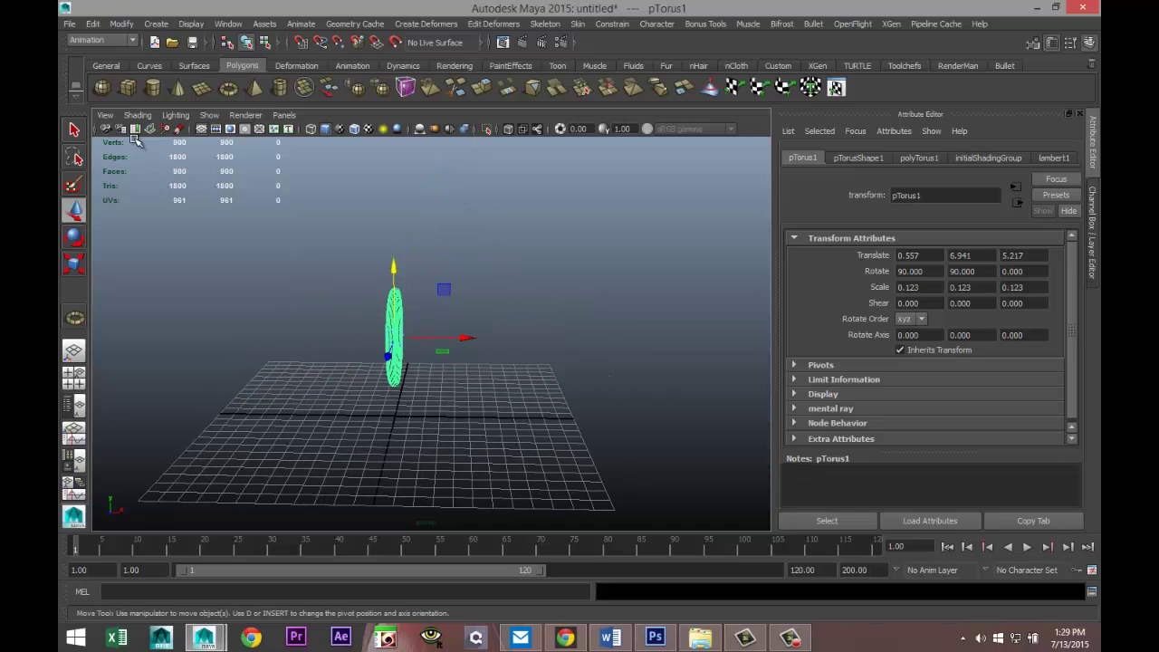
# - Create a flat polygon box at about X 8.2, Z 7.1 and a tall cylinder at about X -4.1, Z -10.6
pyautogui.click(128, 87)
pyautogui.moveTo(459, 433); pyautogui.dragTo(655, 479)
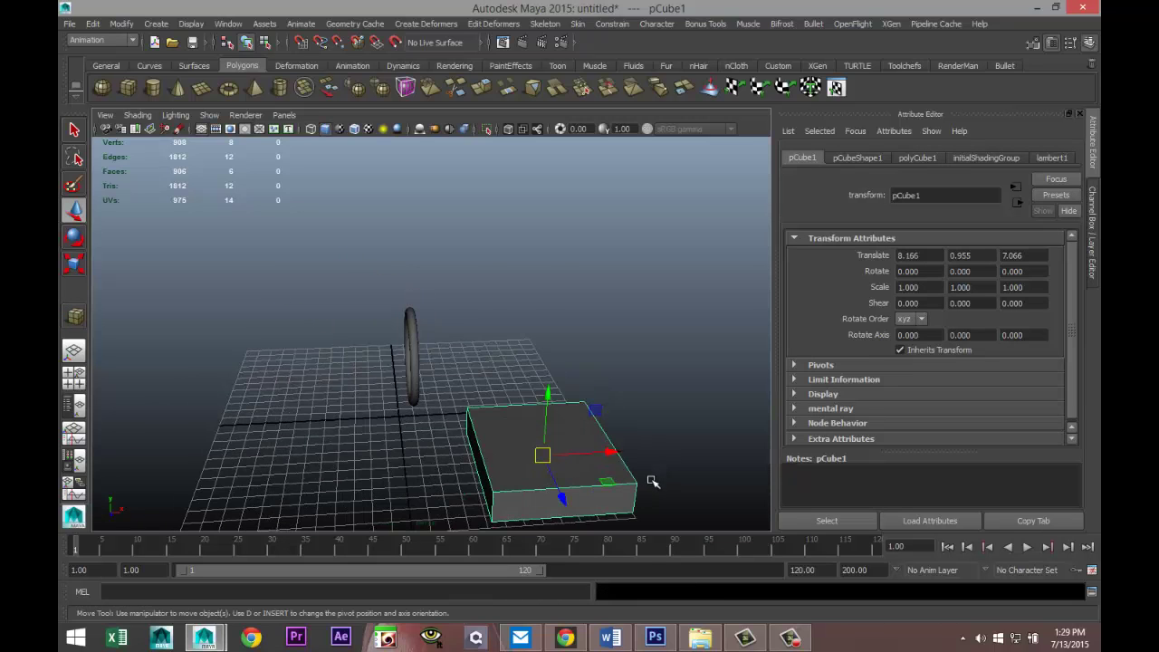
pyautogui.click(152, 86)
pyautogui.moveTo(340, 355); pyautogui.dragTo(364, 257)
pyautogui.press('w')
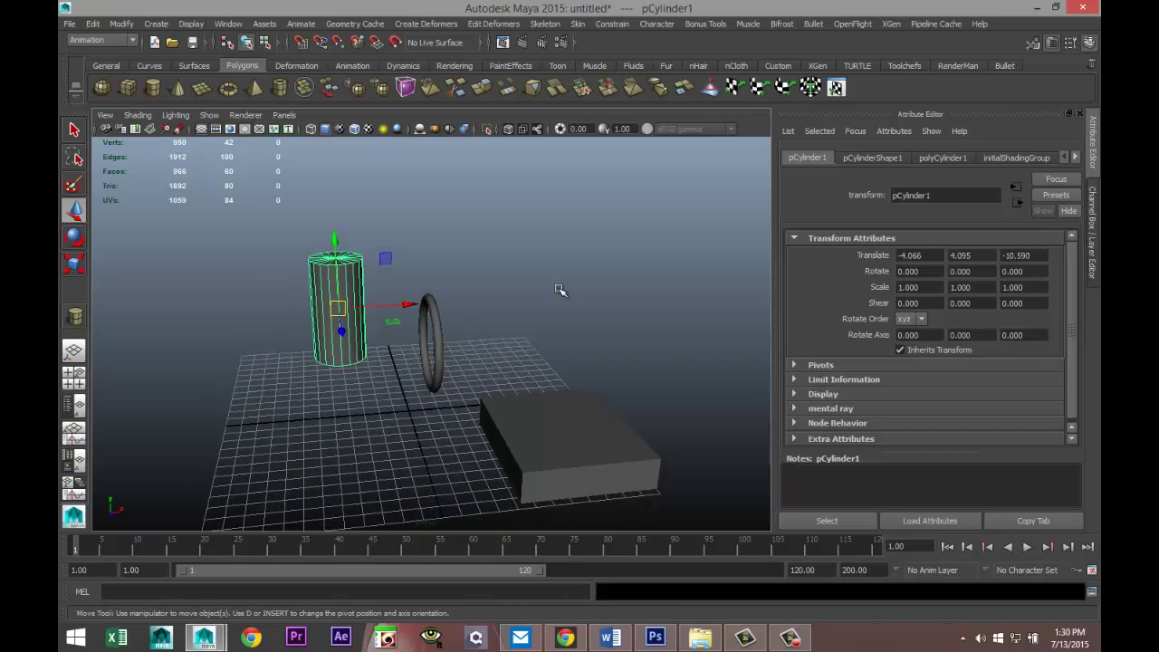
pyautogui.click(383, 422)
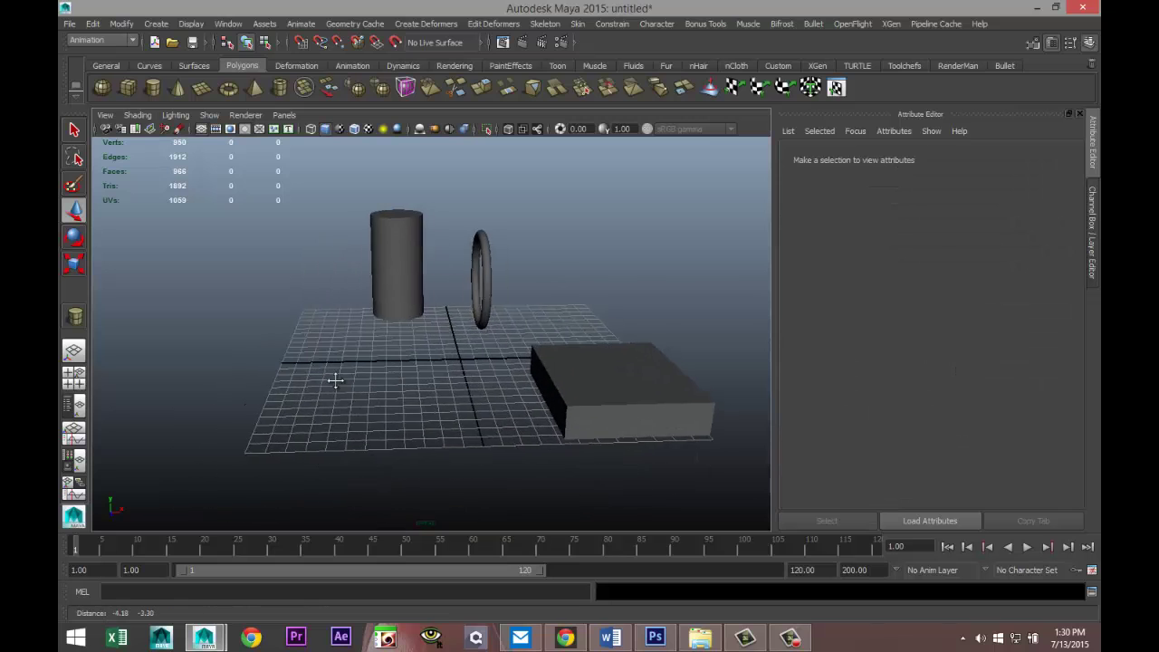
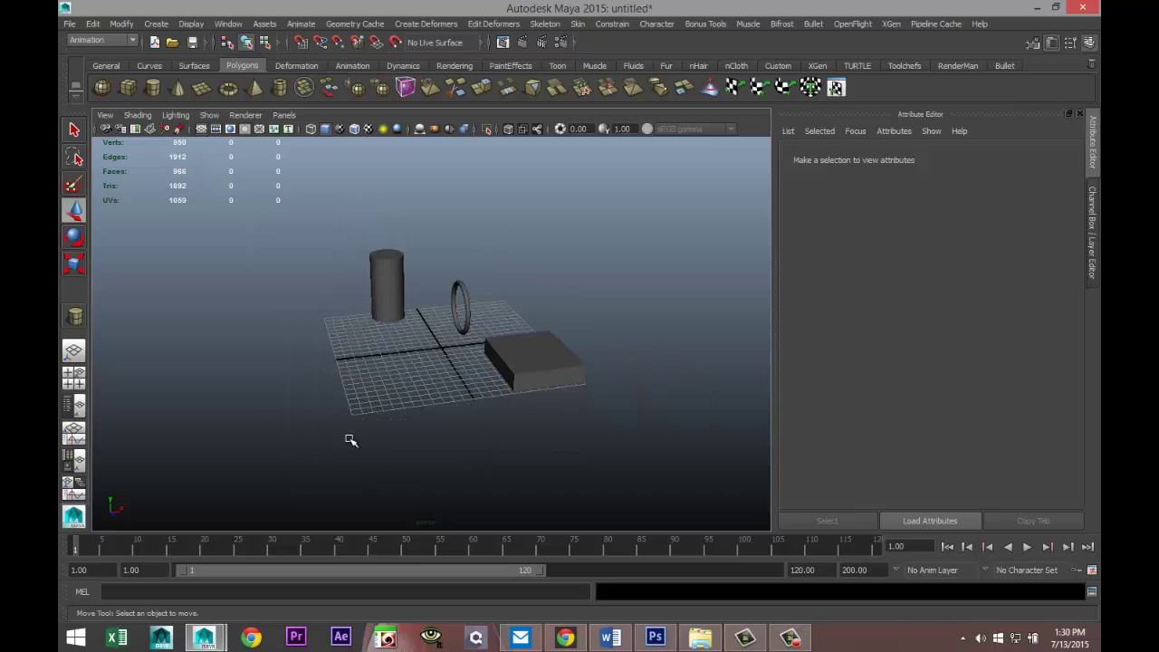
# - Create a small polygon sphere near the grid's front corner at about X -12.3, Z 9.3
pyautogui.scroll(3, 350, 440)
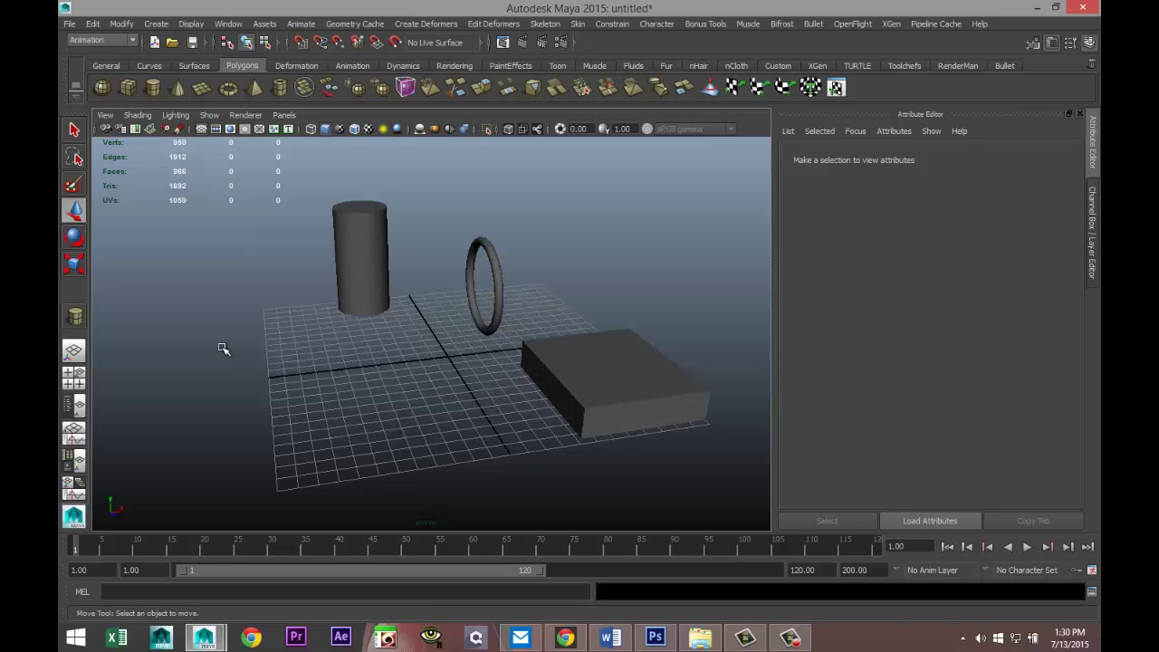
pyautogui.click(103, 87)
pyautogui.moveTo(277, 466); pyautogui.dragTo(298, 476)
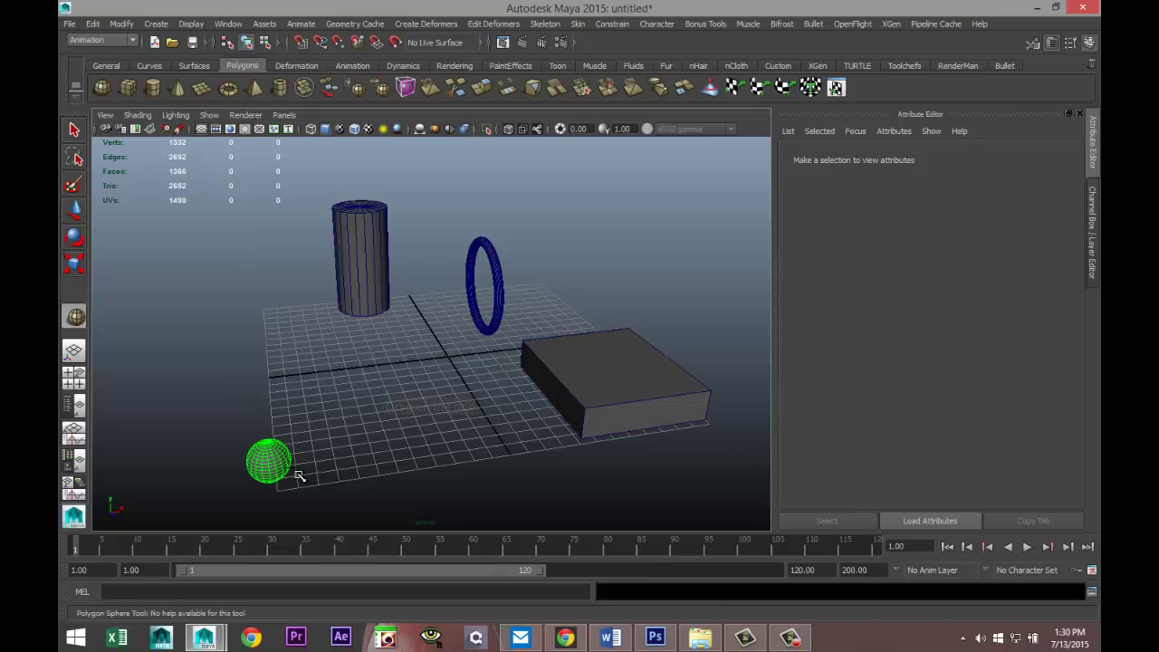
pyautogui.press('w')
pyautogui.keyDown('alt'); pyautogui.moveTo(366, 492); pyautogui.dragTo(362, 474); pyautogui.keyUp('alt')
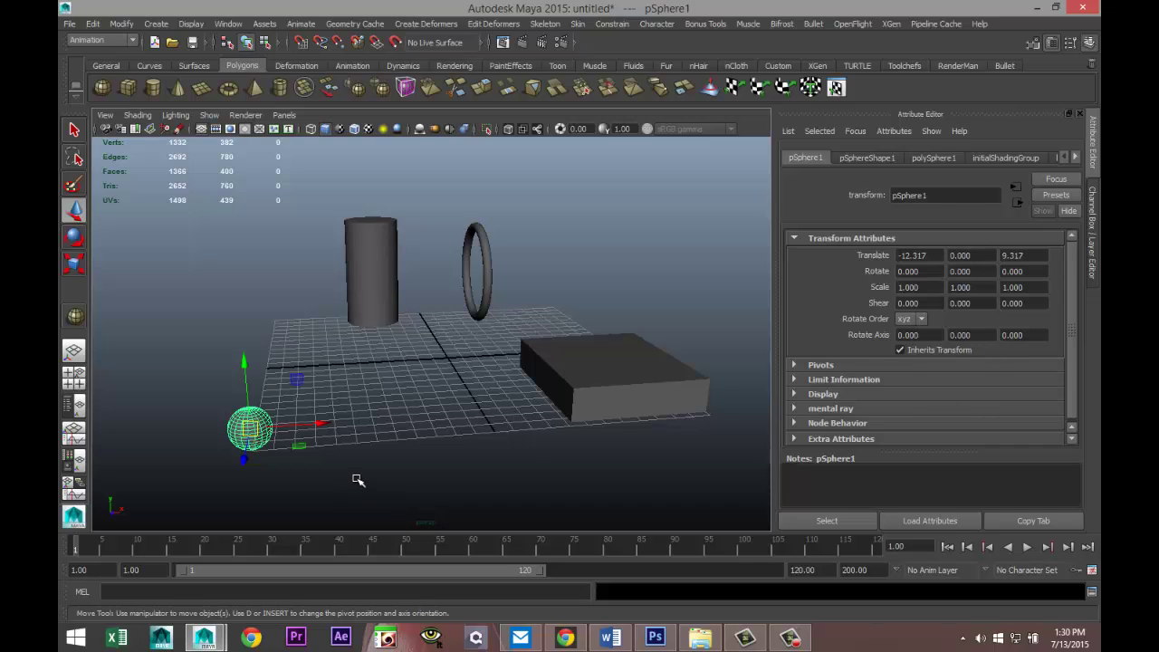
# - Extend the playback range to end at frame 500
pyautogui.click(813, 569)
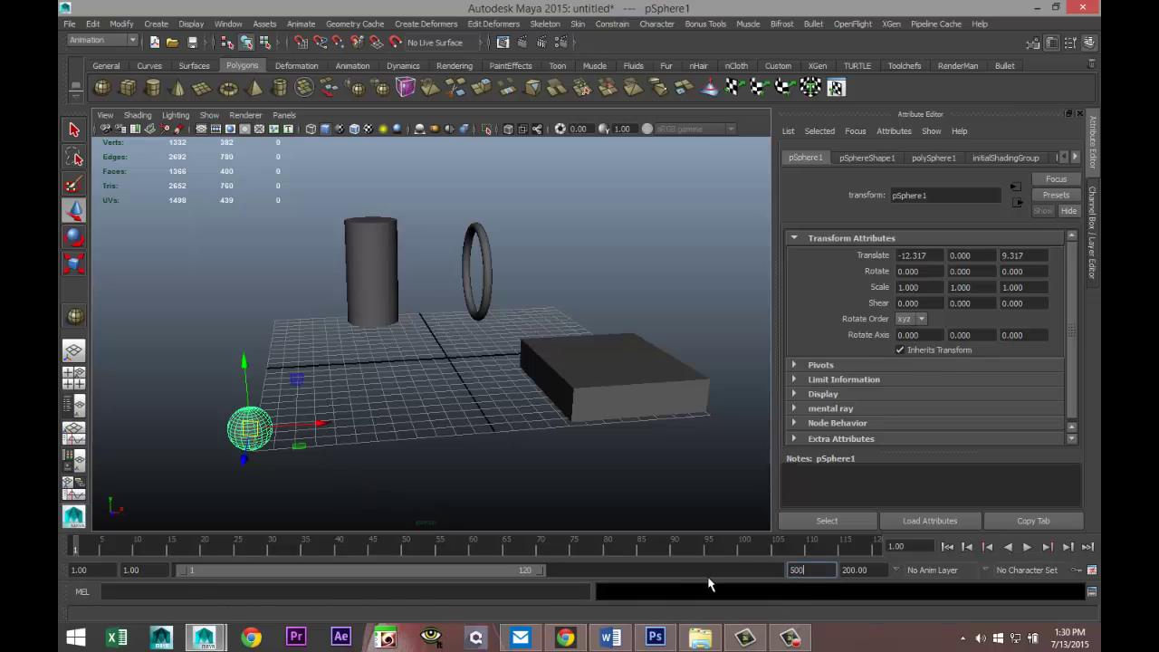
pyautogui.write('500')
pyautogui.press('Tab')
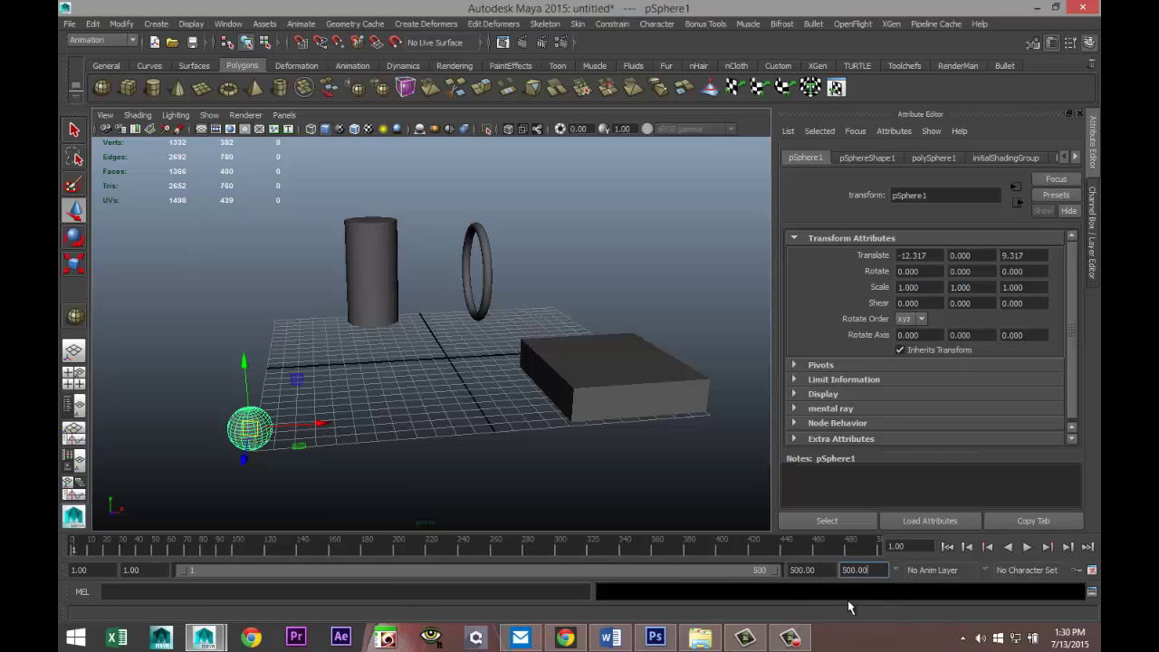
# - Set a keyframe on the sphere's transform at frame 1
pyautogui.click(344, 457)
pyautogui.click(253, 422)
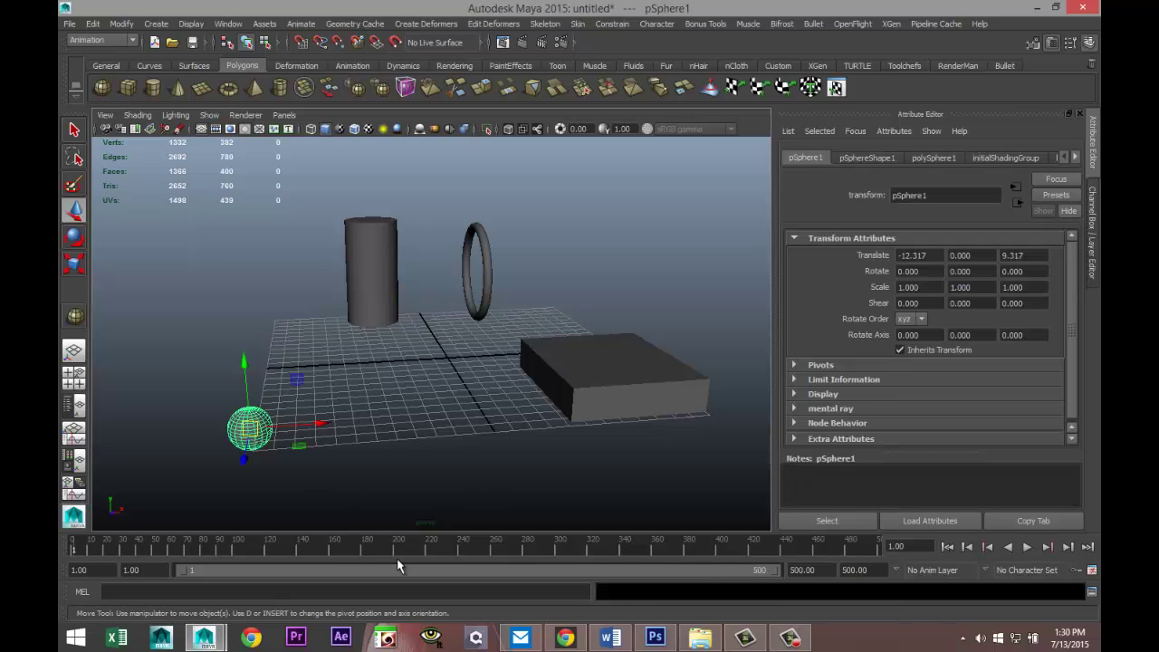
pyautogui.press('s')
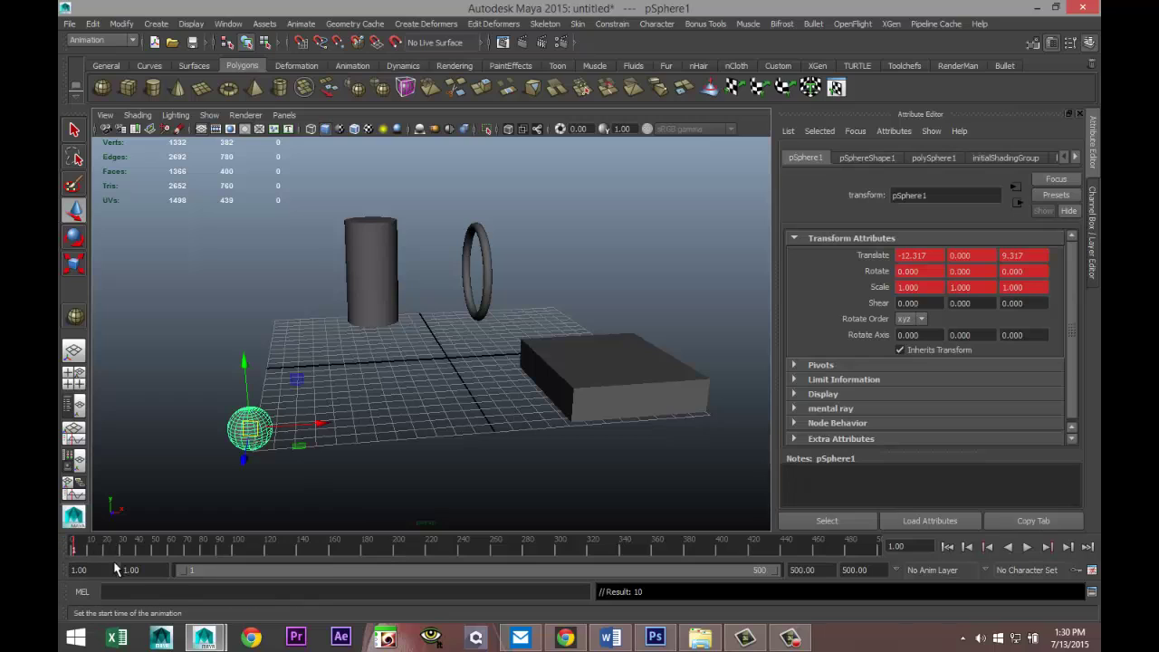
pyautogui.click(339, 547)
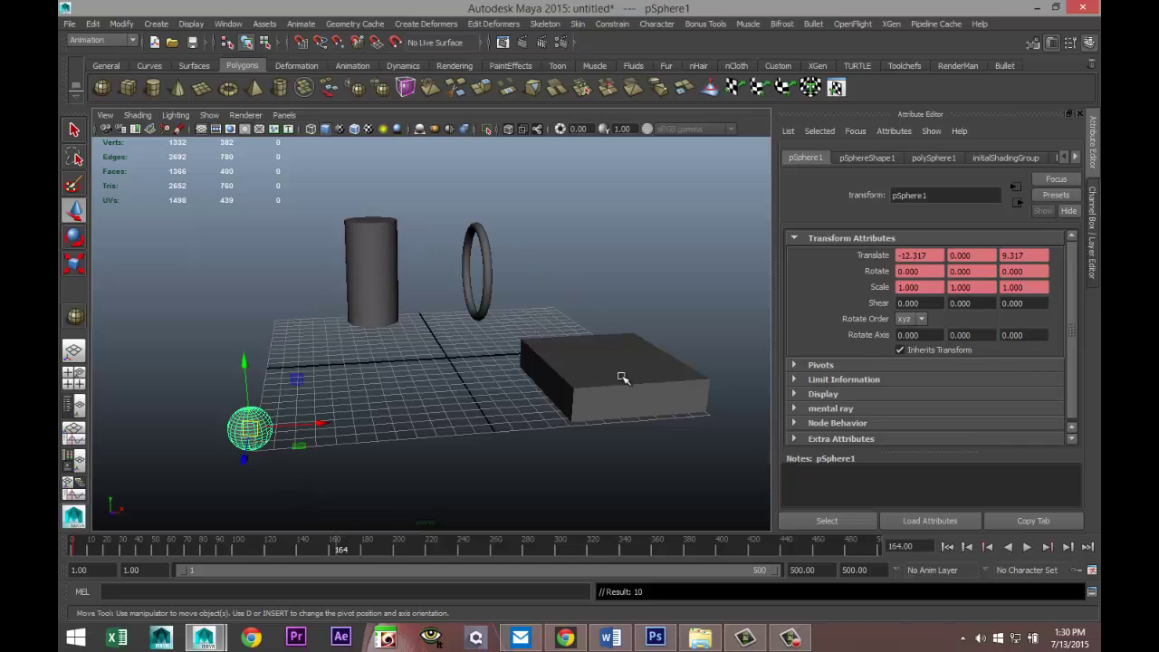
pyautogui.keyDown('alt'); pyautogui.moveTo(622, 377); pyautogui.dragTo(569, 412); pyautogui.keyUp('alt')
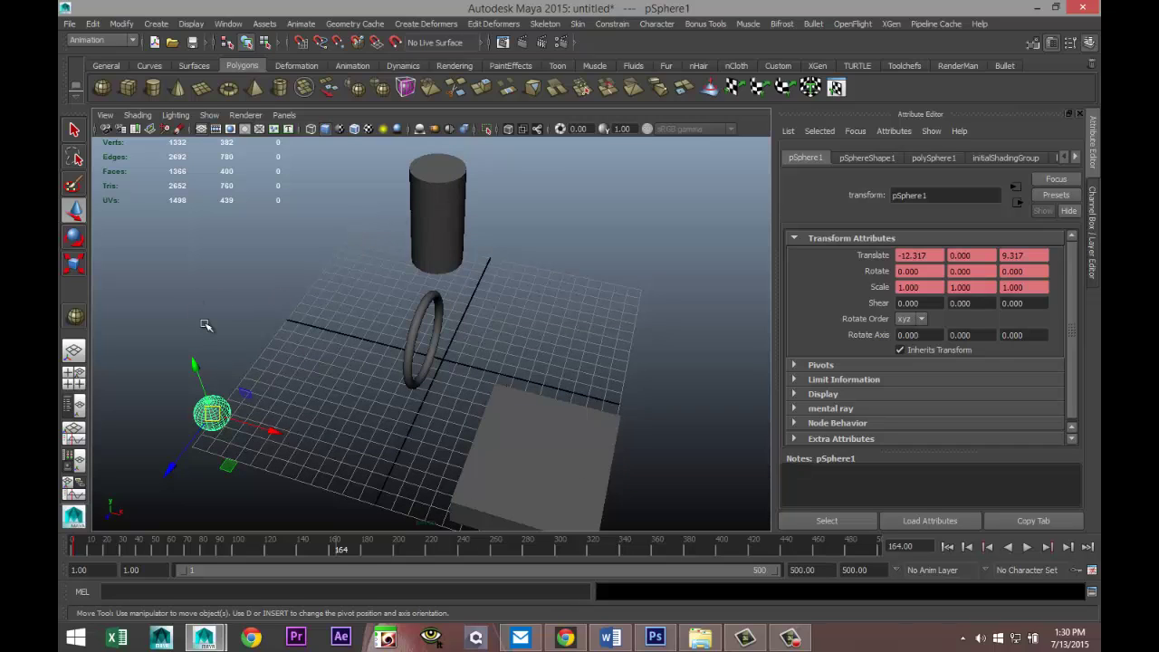
pyautogui.keyDown('alt'); pyautogui.moveTo(332, 478); pyautogui.dragTo(383, 445); pyautogui.keyUp('alt')
pyautogui.scroll(3, 406, 463)
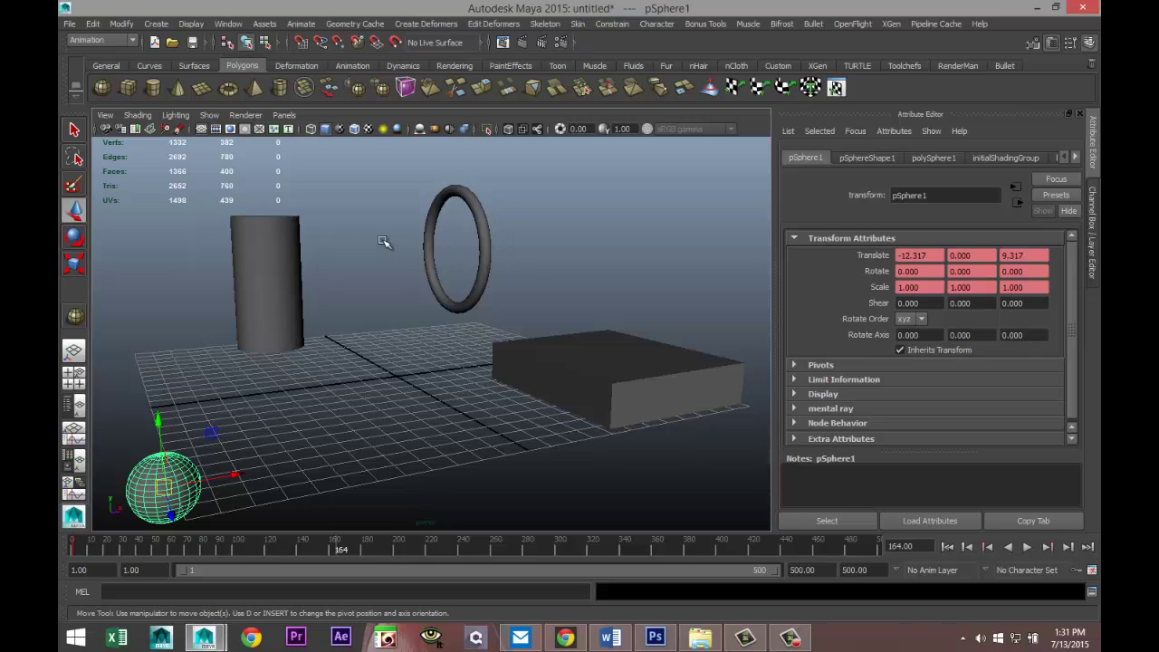
# - In the front view at frame 50, move the sphere to about X 0.68, Y 7.27, level with the ring
pyautogui.click(77, 383)
pyautogui.press('space')
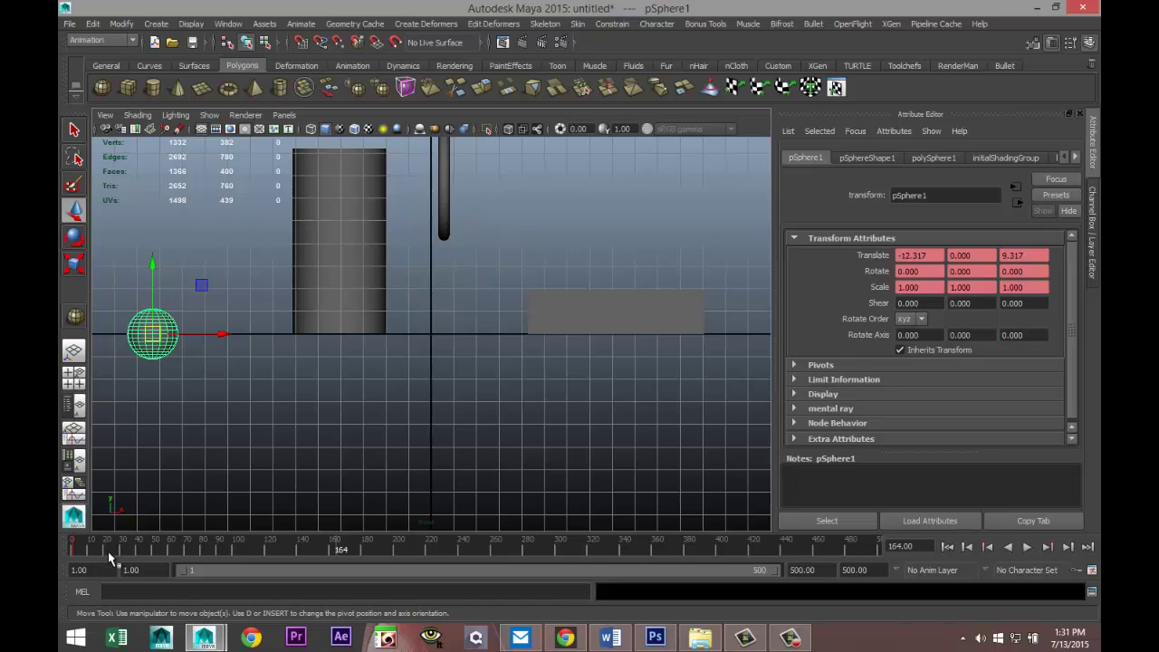
pyautogui.click(154, 548)
pyautogui.moveTo(223, 335); pyautogui.dragTo(512, 393)
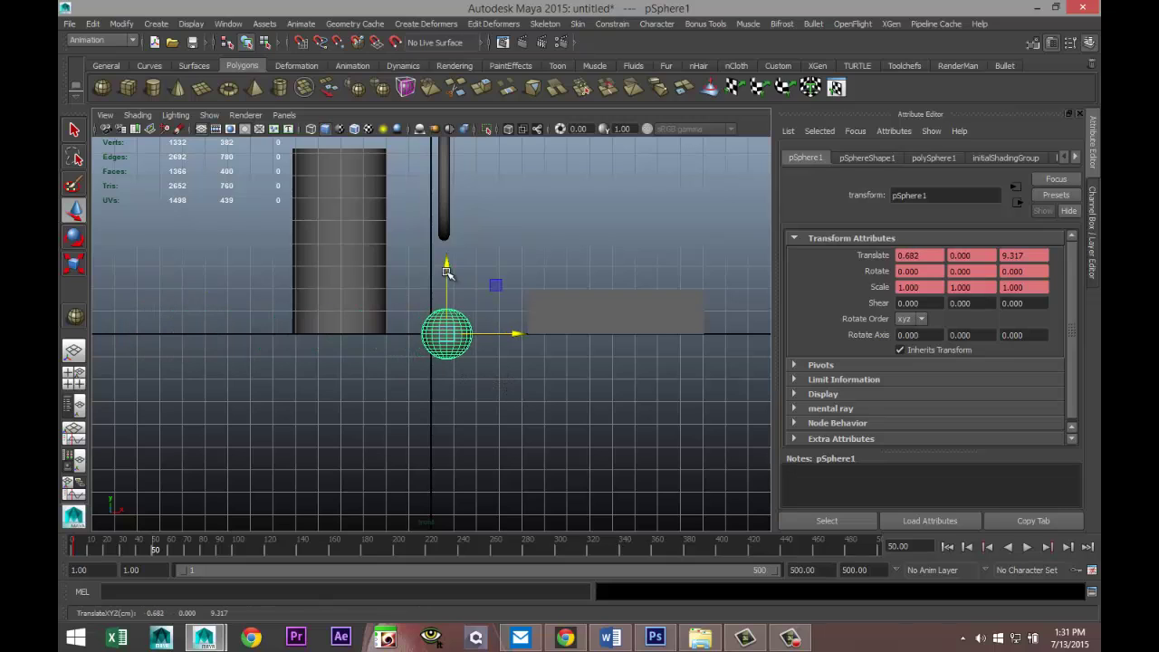
pyautogui.moveTo(448, 265); pyautogui.dragTo(446, 97)
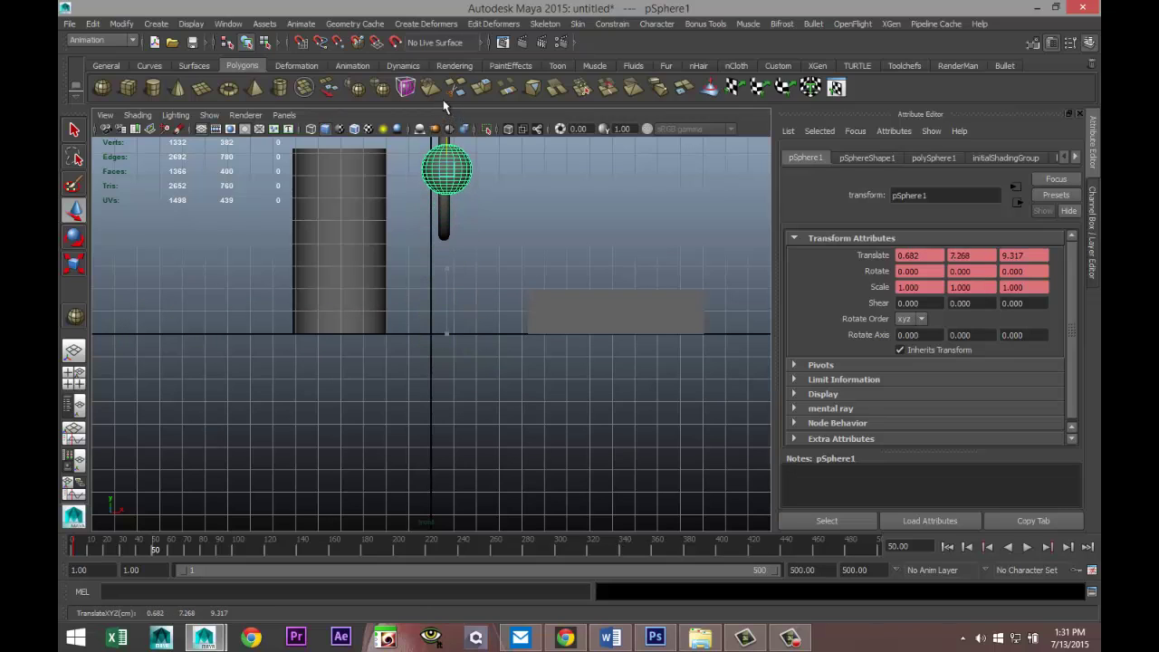
# - In the perspective view, move the sphere along Z to about 5.23 so it sits inside the ring
pyautogui.click(75, 385)
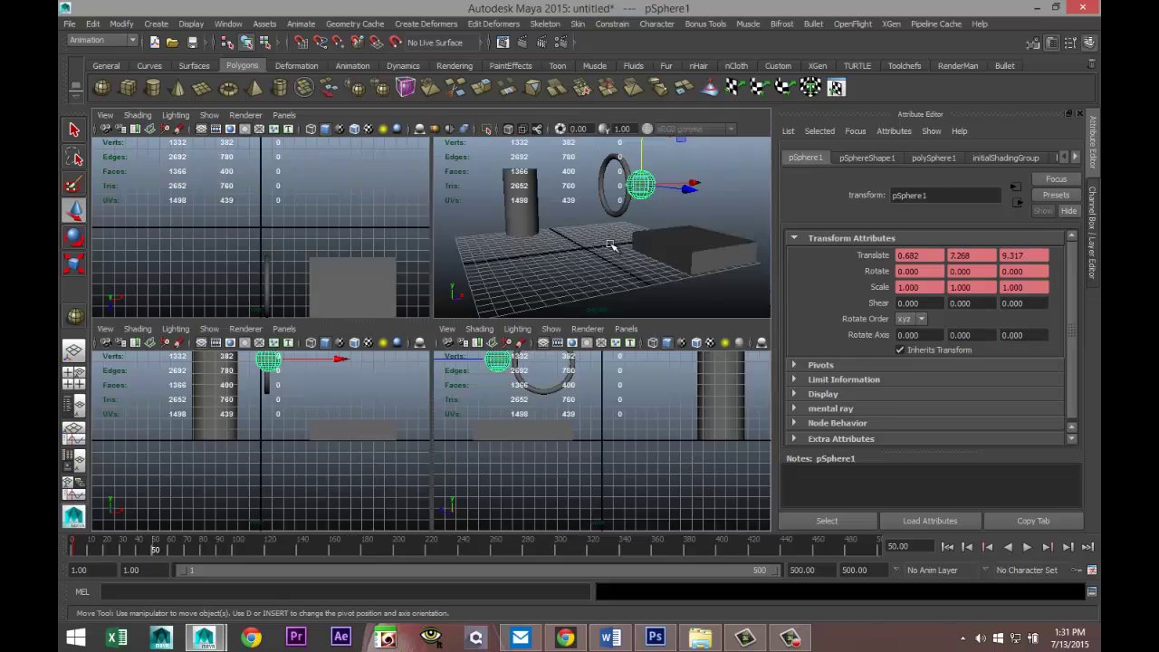
pyautogui.press('space')
pyautogui.keyDown('alt'); pyautogui.moveTo(403, 426); pyautogui.dragTo(522, 421); pyautogui.keyUp('alt')
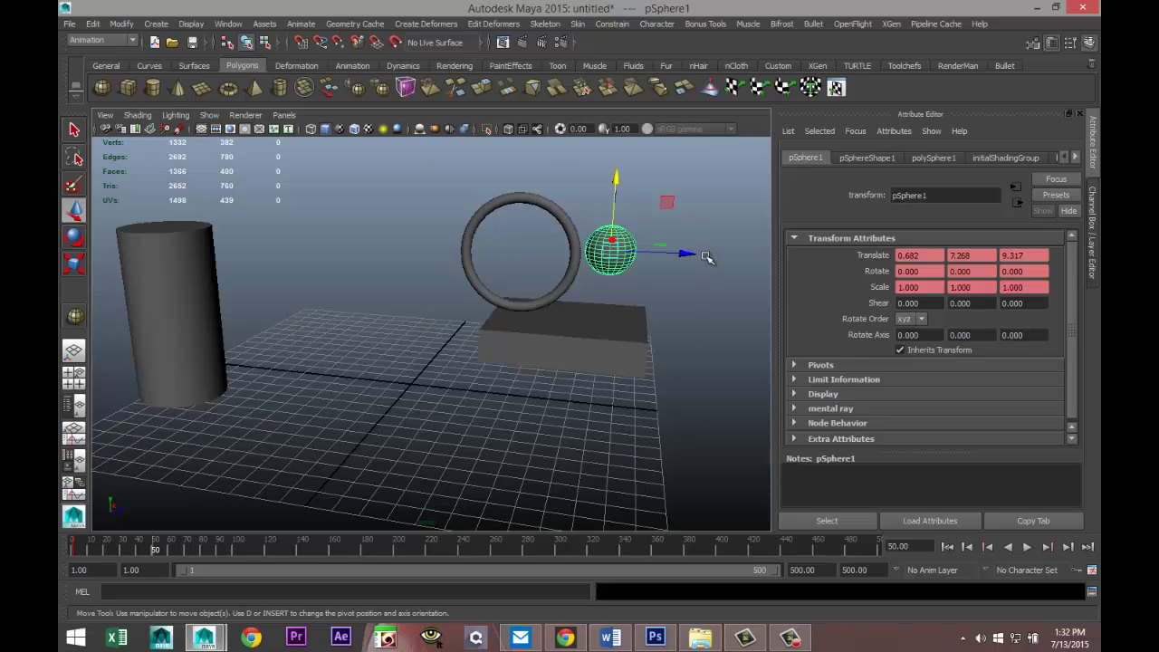
pyautogui.moveTo(706, 255); pyautogui.dragTo(592, 252)
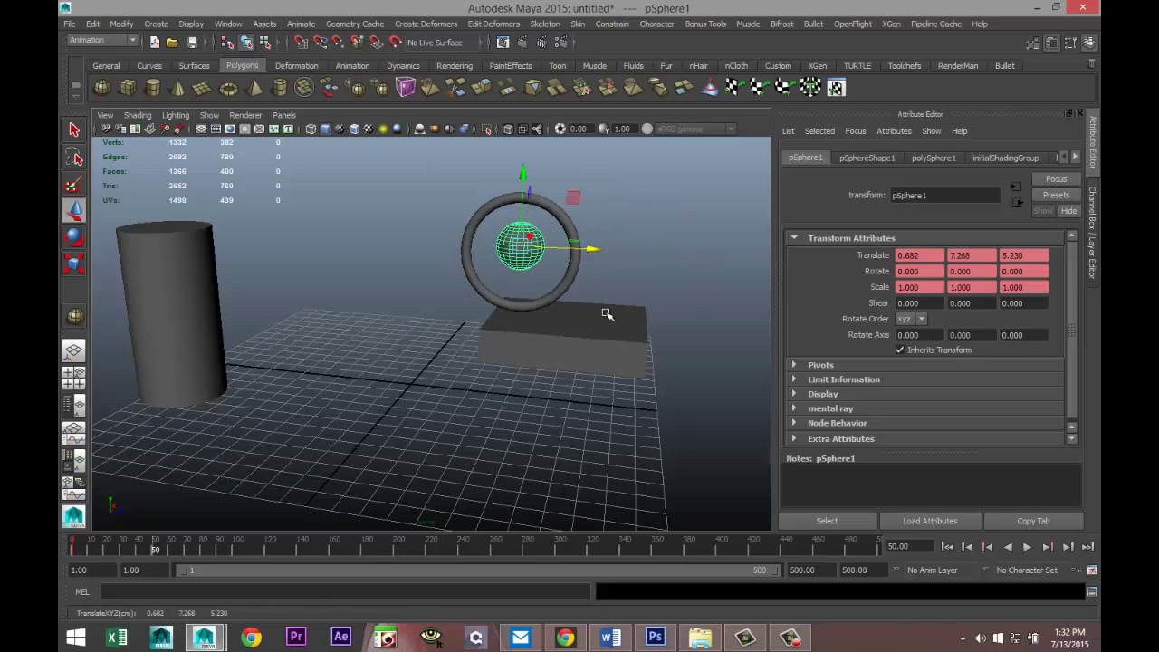
# - Rotate the sphere to about Y 122.5, Z -91.4 degrees and set a keyframe at frame 50
pyautogui.keyDown('alt'); pyautogui.moveTo(609, 352); pyautogui.dragTo(490, 353); pyautogui.keyUp('alt')
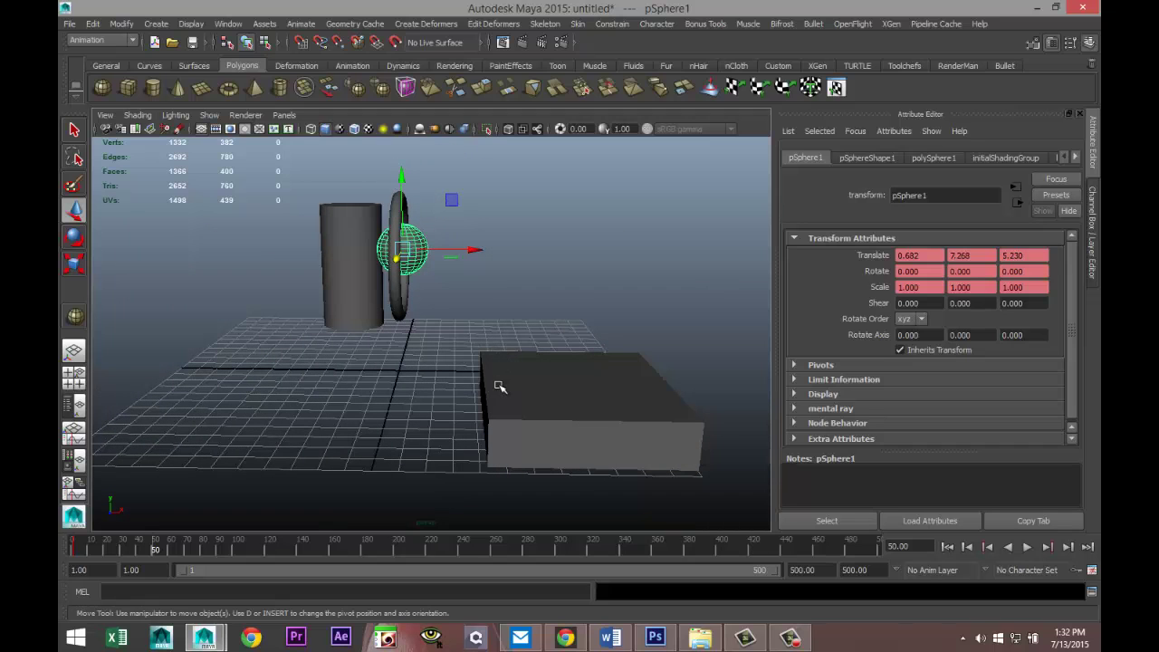
pyautogui.press('e')
pyautogui.moveTo(447, 207); pyautogui.dragTo(405, 319)
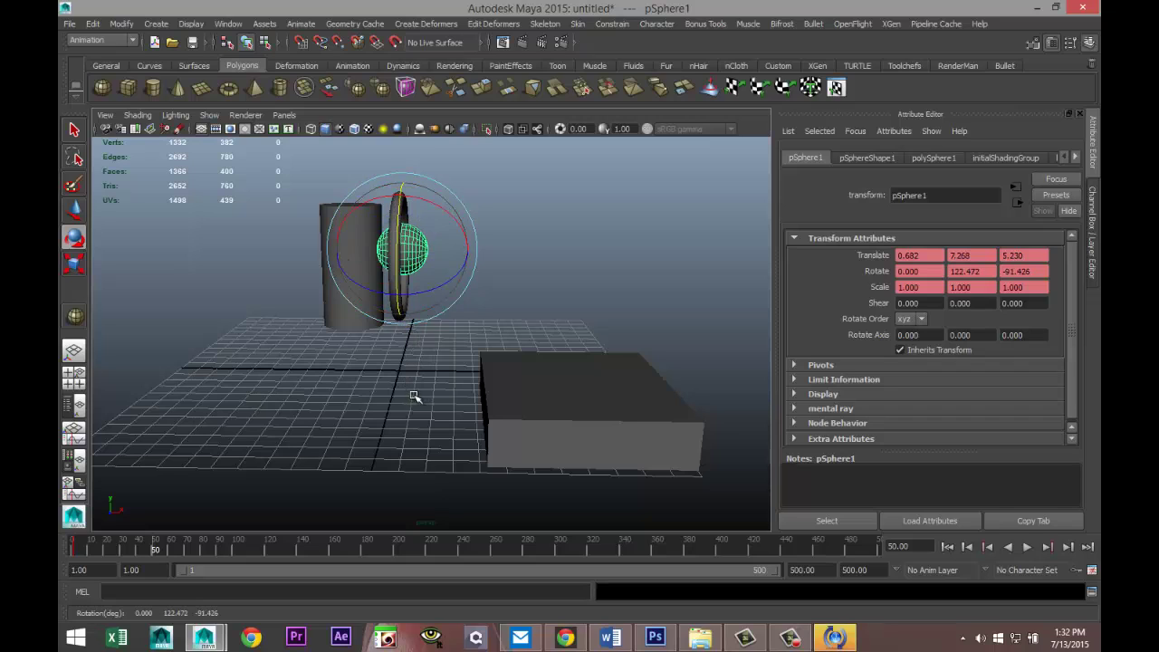
pyautogui.press('s')
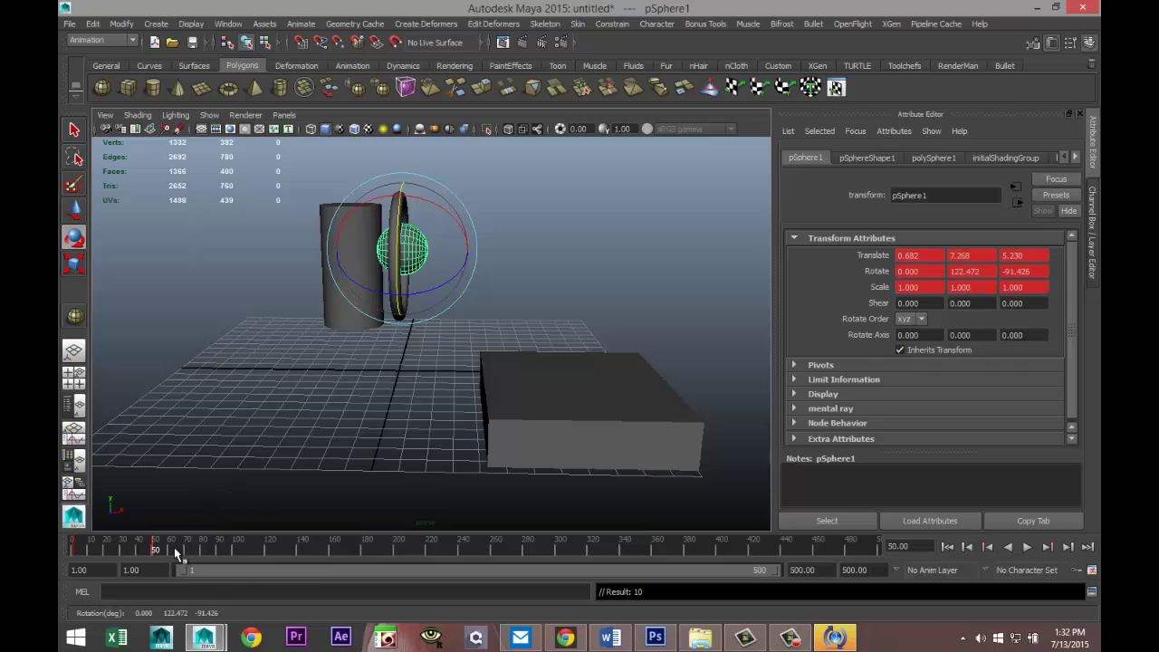
# - Scrub and play back the sphere's animation between frames 1 and 50 to check its motion
pyautogui.moveTo(174, 547); pyautogui.dragTo(80, 543)
pyautogui.hotkey('alt', 'v')
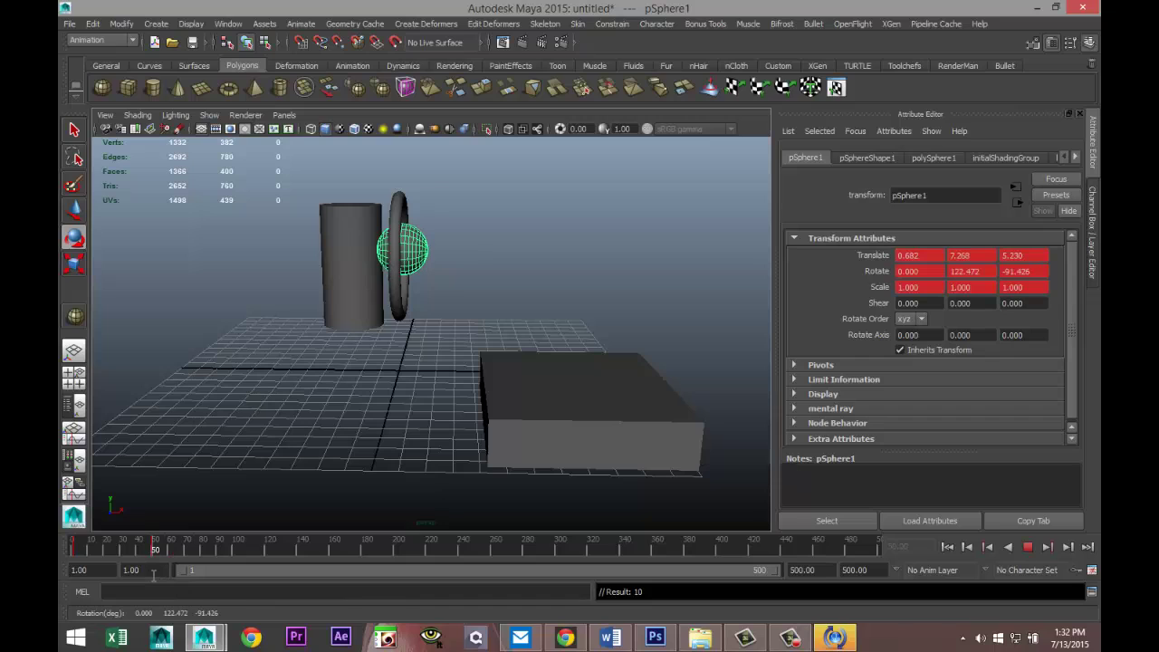
pyautogui.press('Escape')
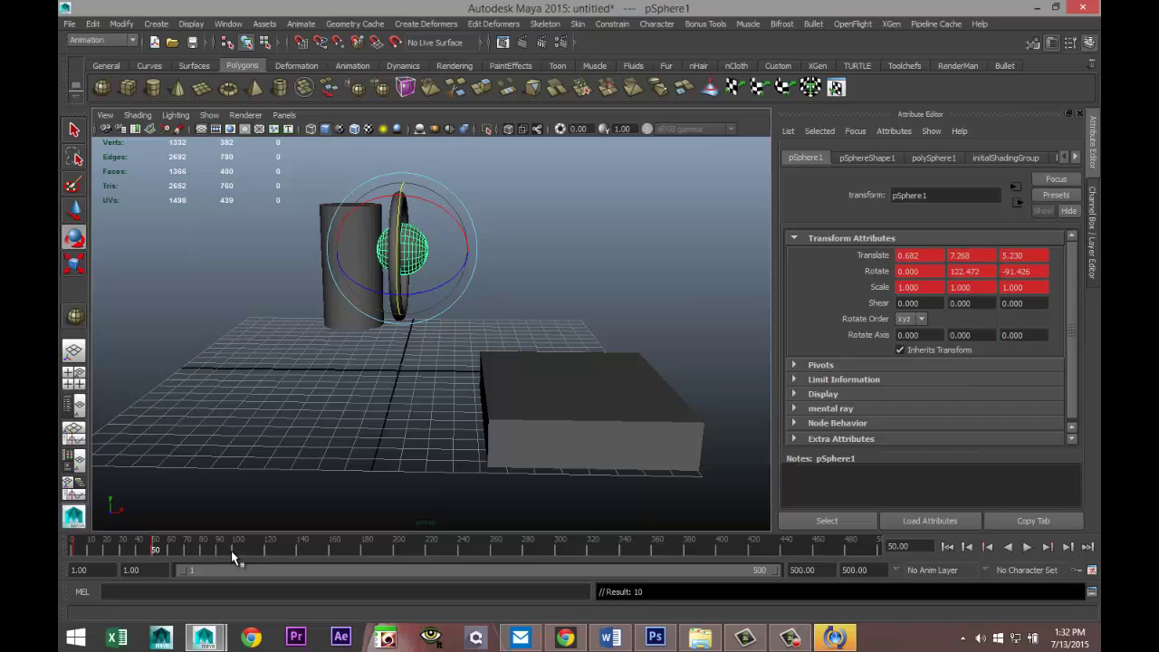
# - At frame 100, move the sphere in the front view to about X 9.73, Y 3.03, resting on top of the box
pyautogui.click(231, 551)
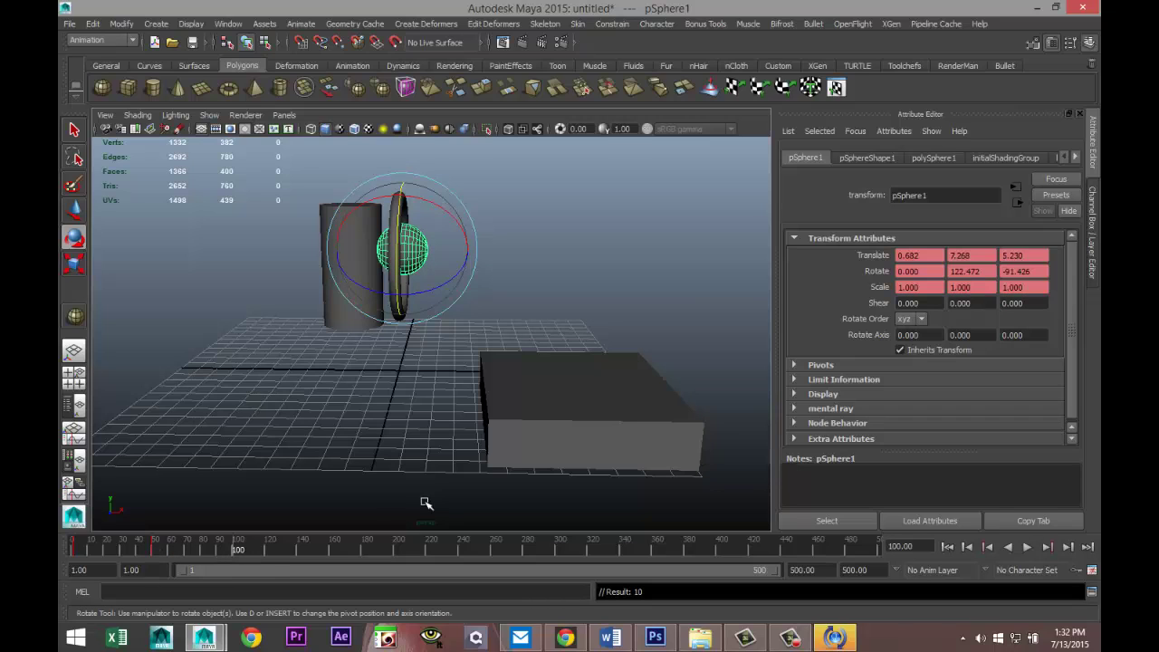
pyautogui.click(76, 379)
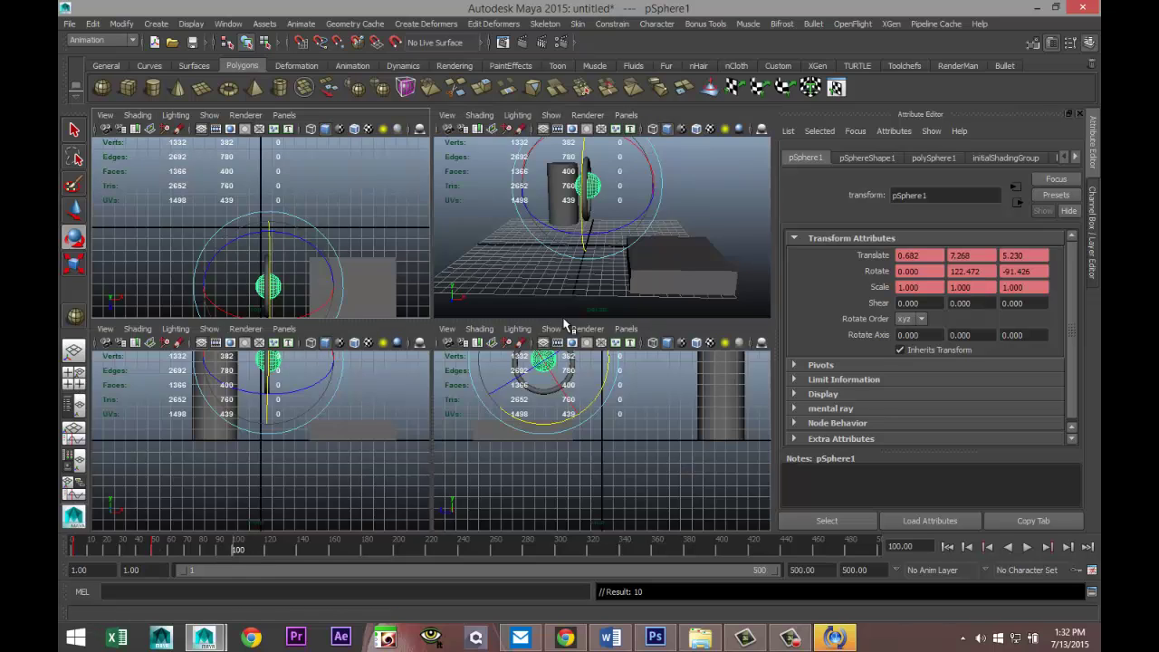
pyautogui.press('space')
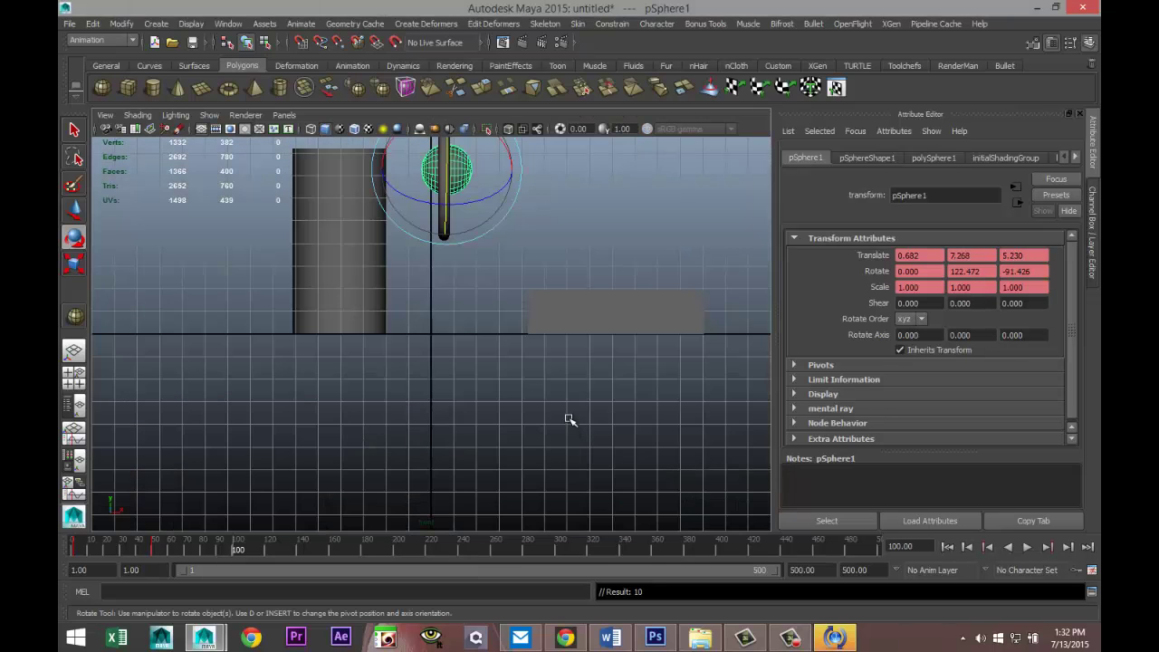
pyautogui.scroll(-2, 569, 419)
pyautogui.press('w')
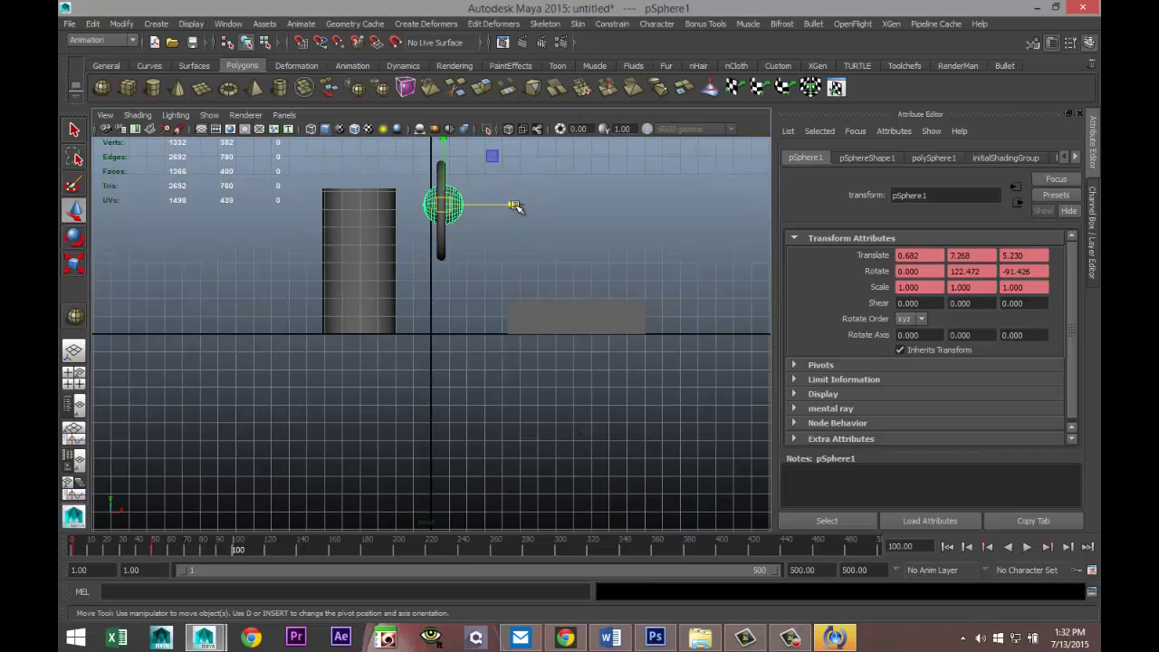
pyautogui.moveTo(514, 207); pyautogui.dragTo(677, 238)
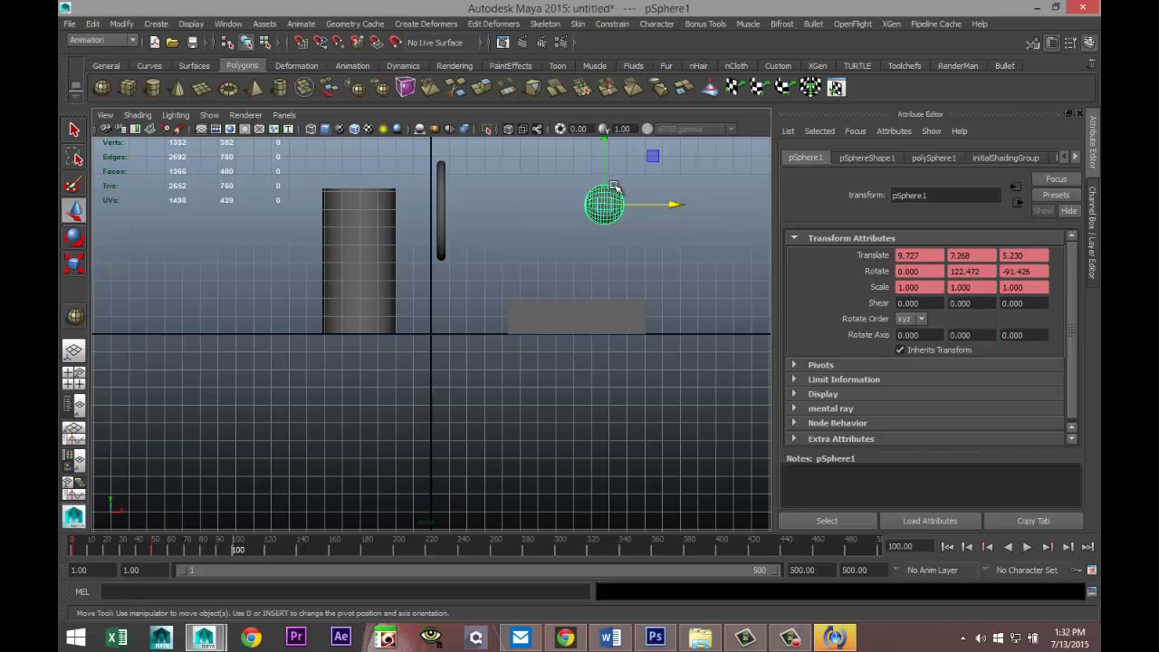
pyautogui.moveTo(605, 143); pyautogui.dragTo(625, 244)
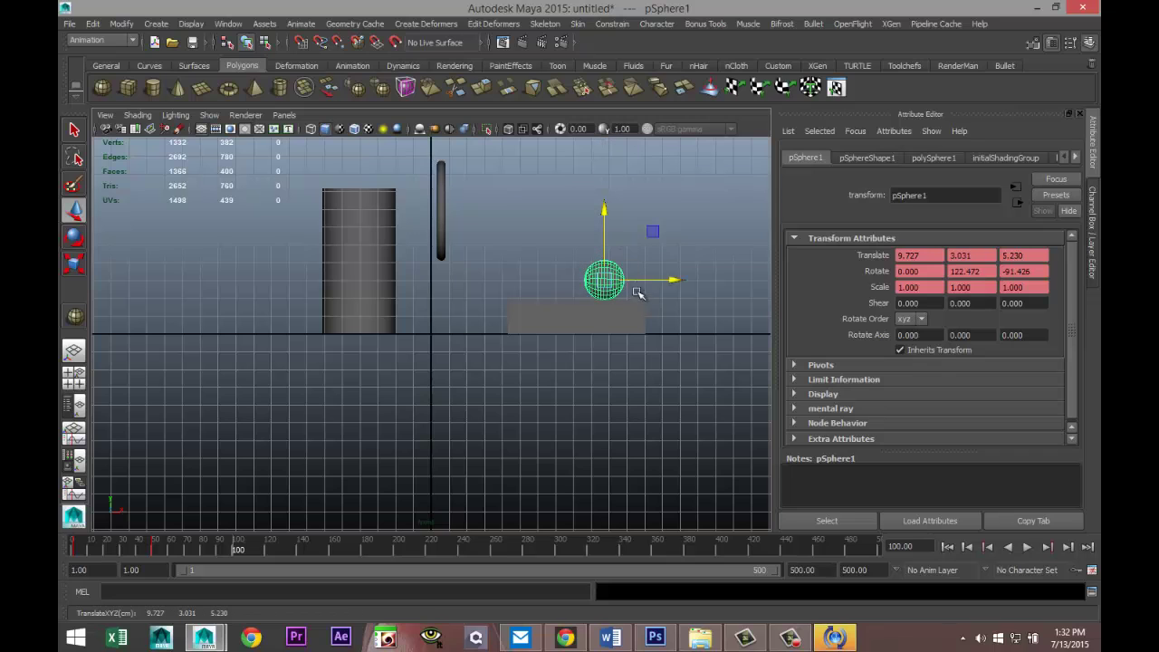
# - Rotate the sphere to about 79.9, 248.0, -76.1 degrees and set a keyframe at frame 100
pyautogui.press('f')
pyautogui.scroll(-5, 496, 391)
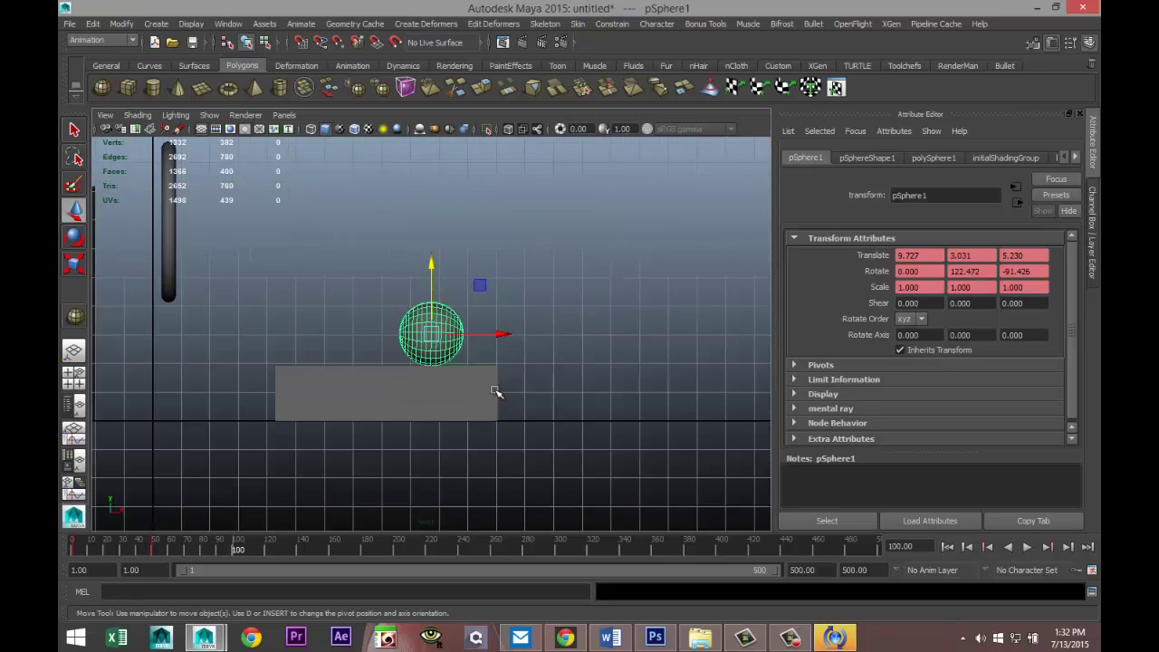
pyautogui.press('e')
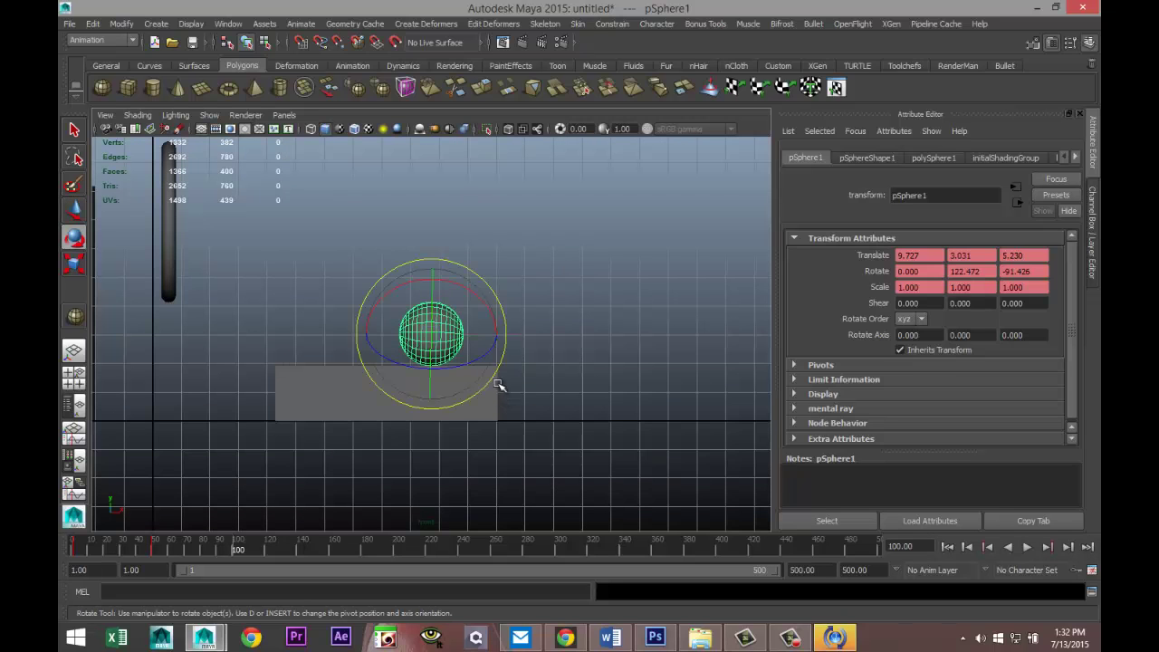
pyautogui.moveTo(466, 279); pyautogui.dragTo(515, 365)
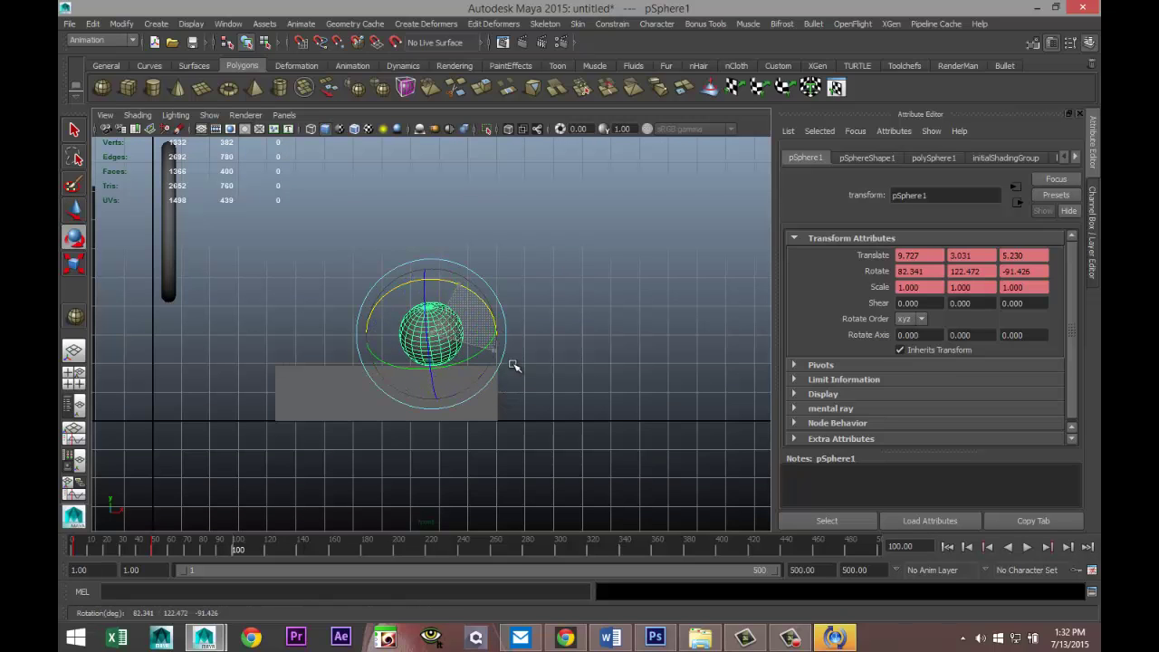
pyautogui.moveTo(427, 302); pyautogui.dragTo(456, 393)
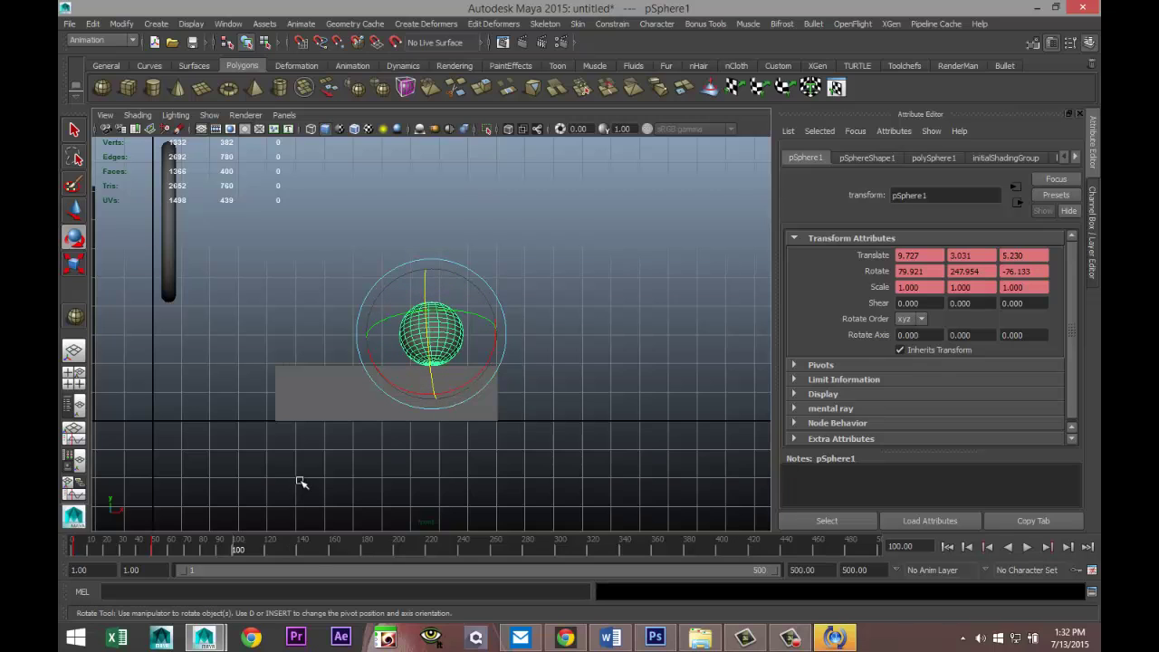
pyautogui.press('s')
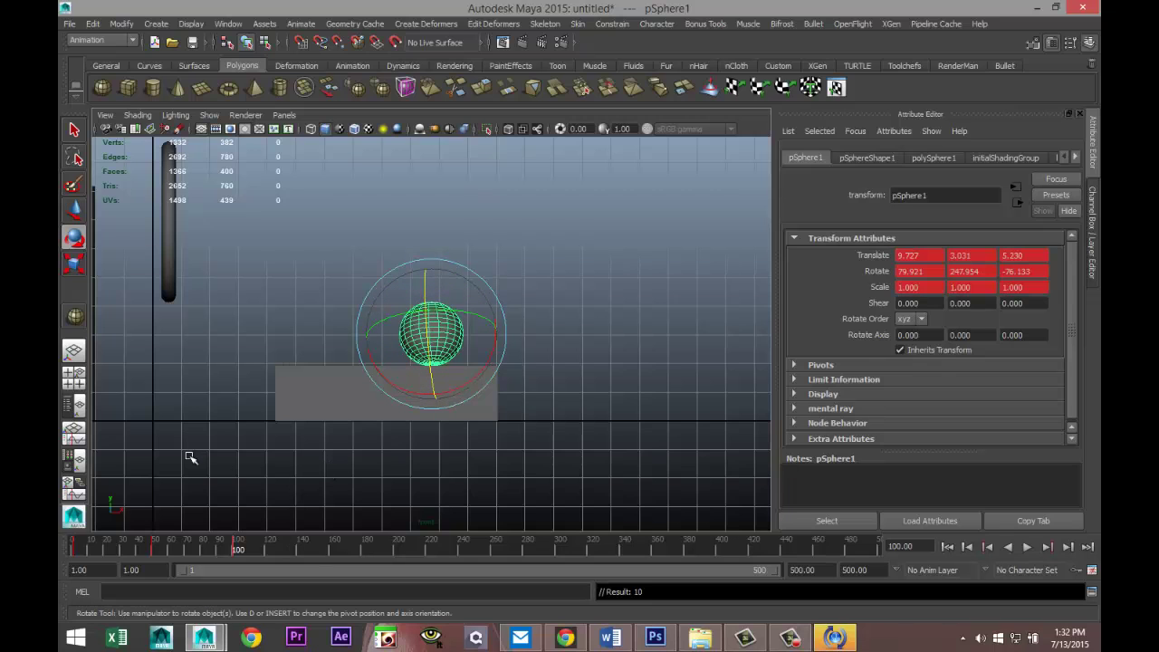
# - At frame 150, move the sphere in the top view off the box to about X 1.42, Z -2.90
pyautogui.click(75, 382)
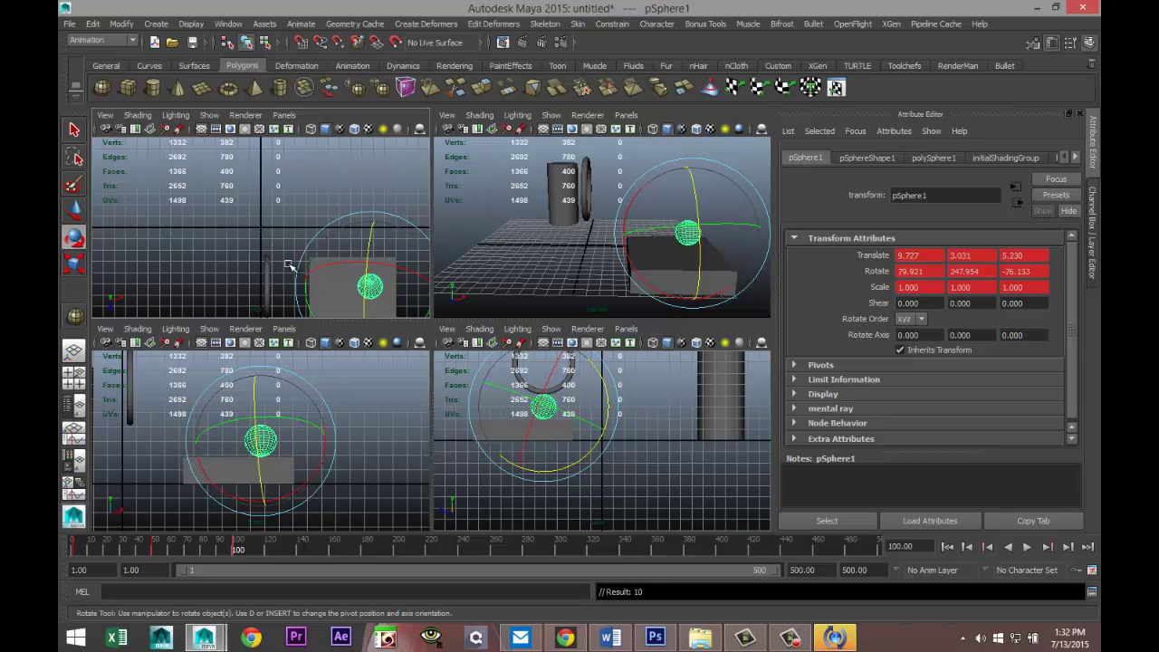
pyautogui.press('space')
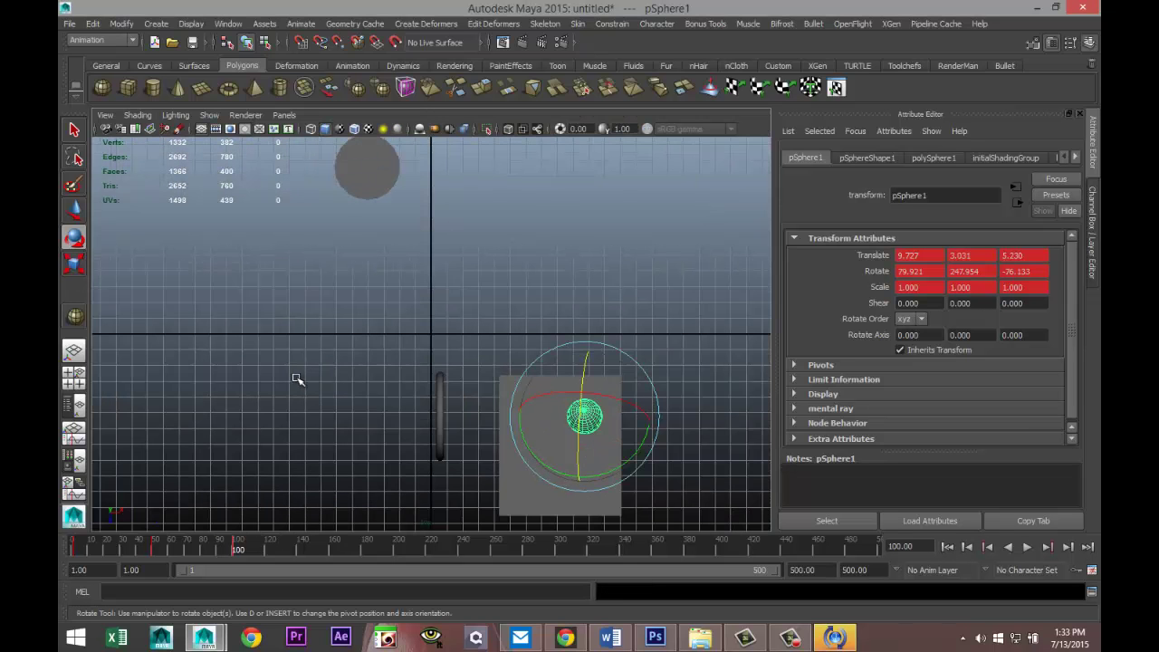
pyautogui.keyDown('alt'); pyautogui.moveTo(297, 378); pyautogui.dragTo(353, 384); pyautogui.keyUp('alt')
pyautogui.click(74, 378)
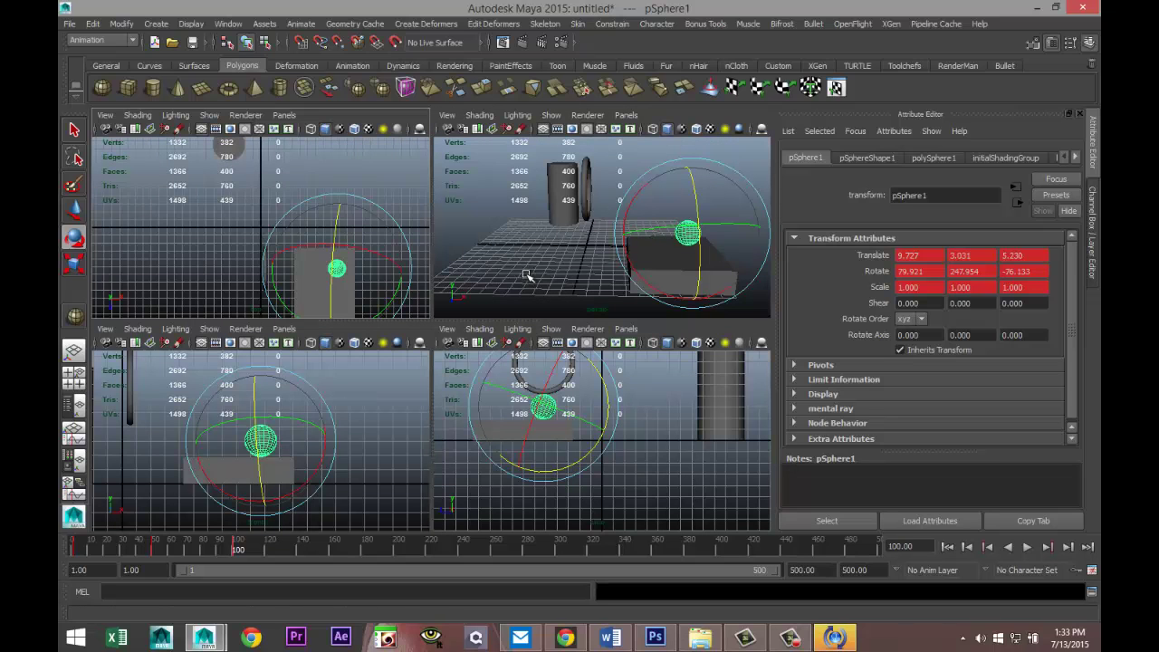
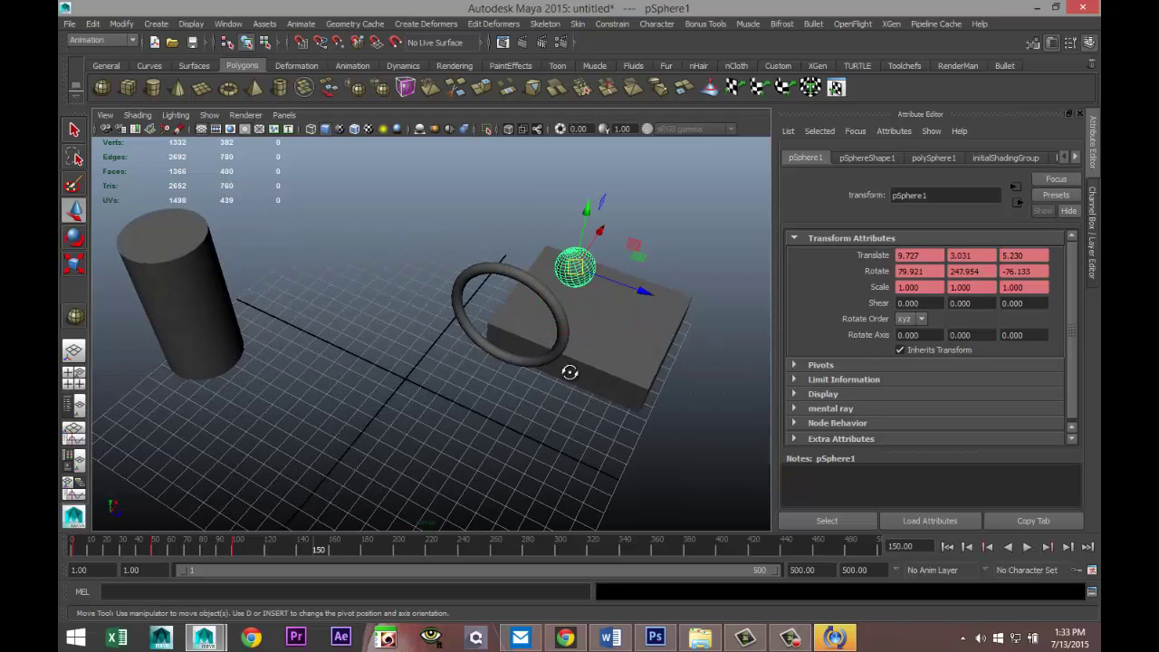
pyautogui.click(78, 385)
pyautogui.press('space')
pyautogui.scroll(-2, 421, 299)
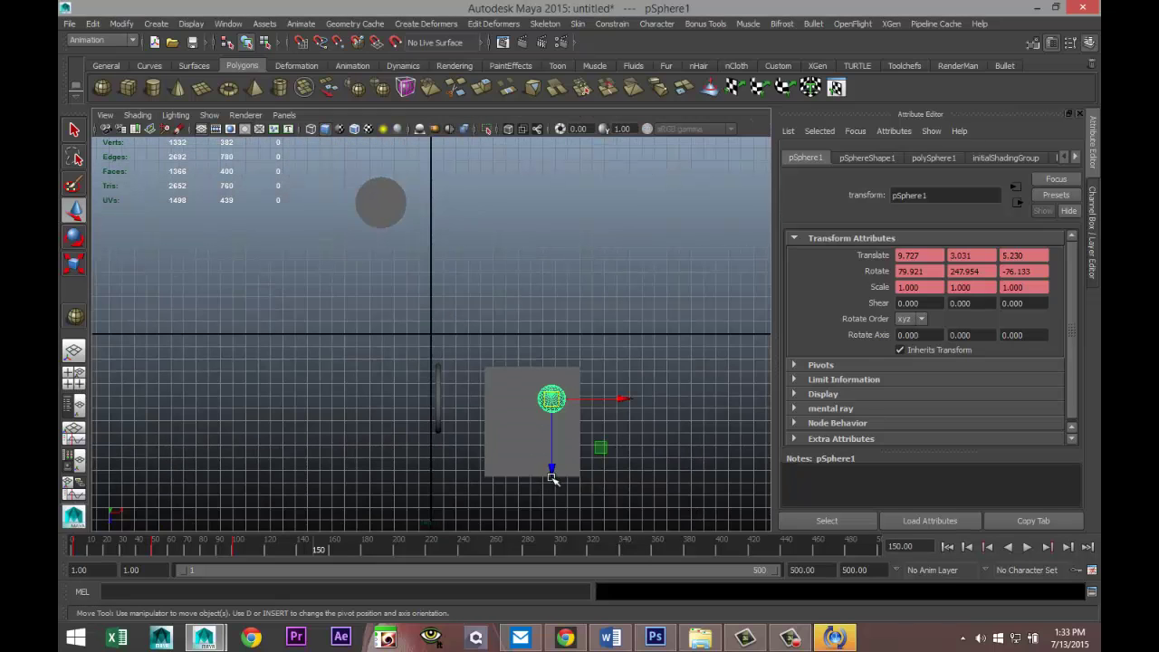
pyautogui.moveTo(556, 405); pyautogui.dragTo(449, 297)
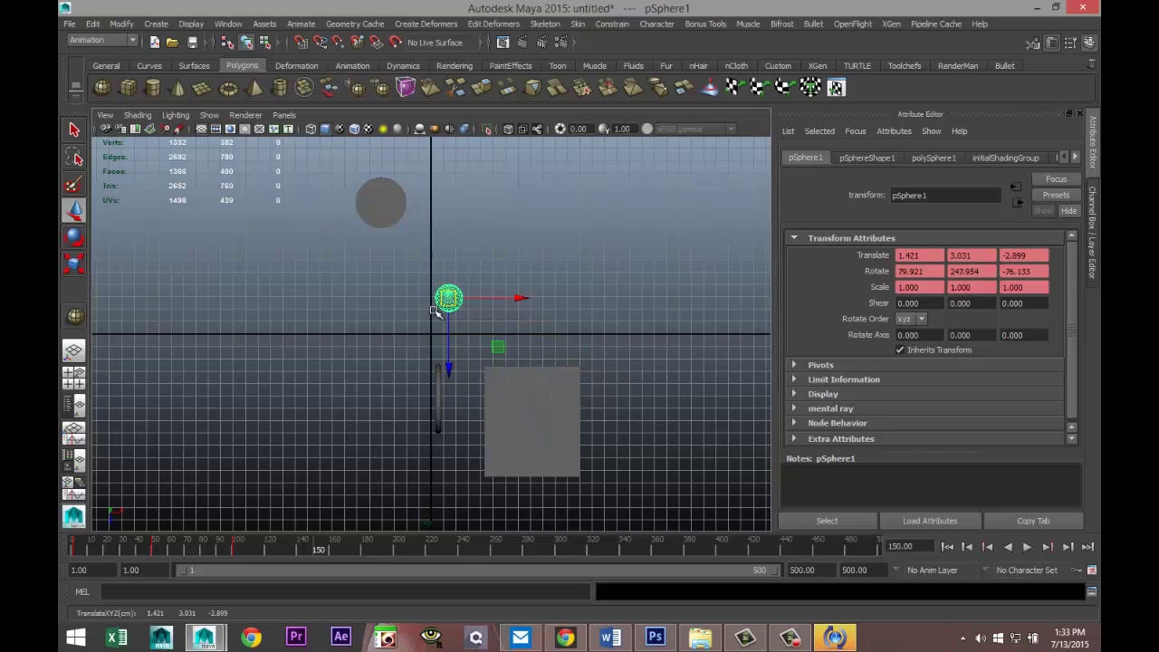
# - Raise the sphere to about Y 7.50, rotate it to about -195.1, 151.6, 96.6 degrees and set a keyframe at frame 150
pyautogui.click(75, 374)
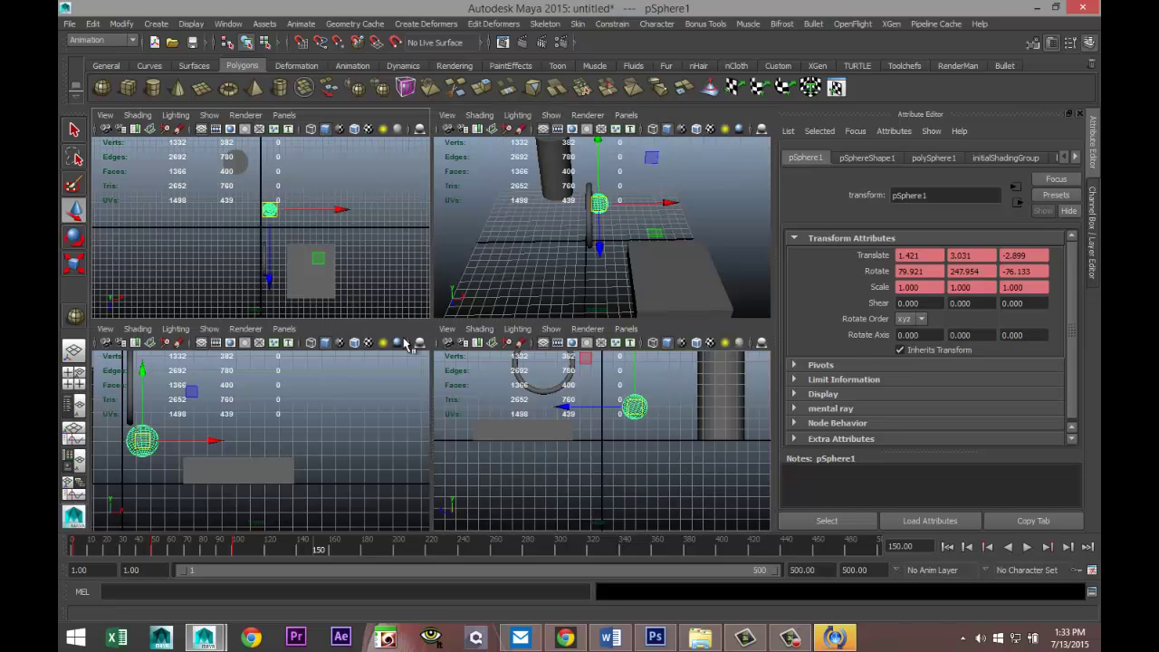
pyautogui.press('space')
pyautogui.keyDown('alt'); pyautogui.moveTo(394, 425); pyautogui.dragTo(323, 383, button='right'); pyautogui.keyUp('alt')
pyautogui.moveTo(330, 262); pyautogui.dragTo(383, 316)
pyautogui.press('e')
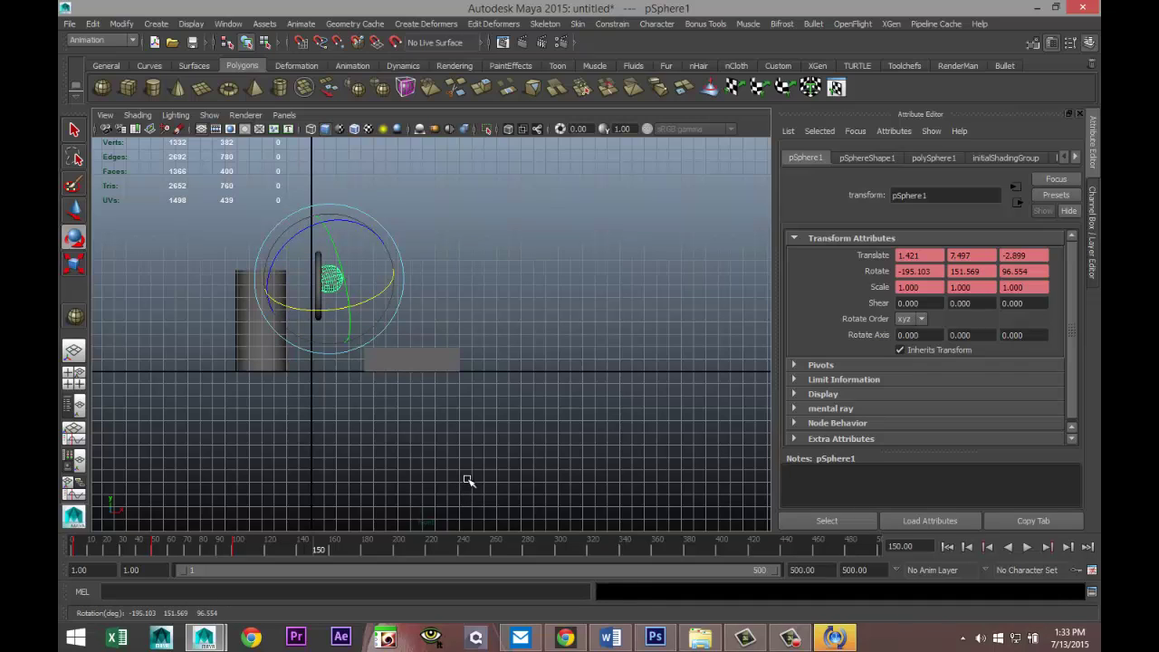
pyautogui.press('s')
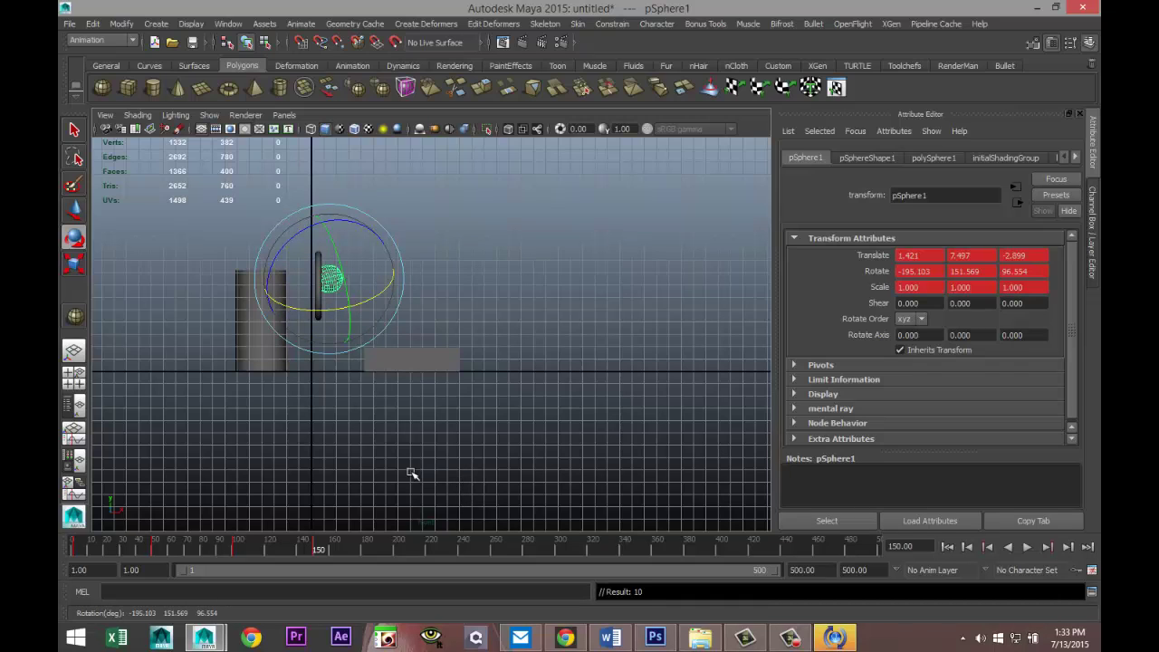
# - In the top view, move the sphere to about X -2.15, Z -7.99, next to the cylinder
pyautogui.click(75, 385)
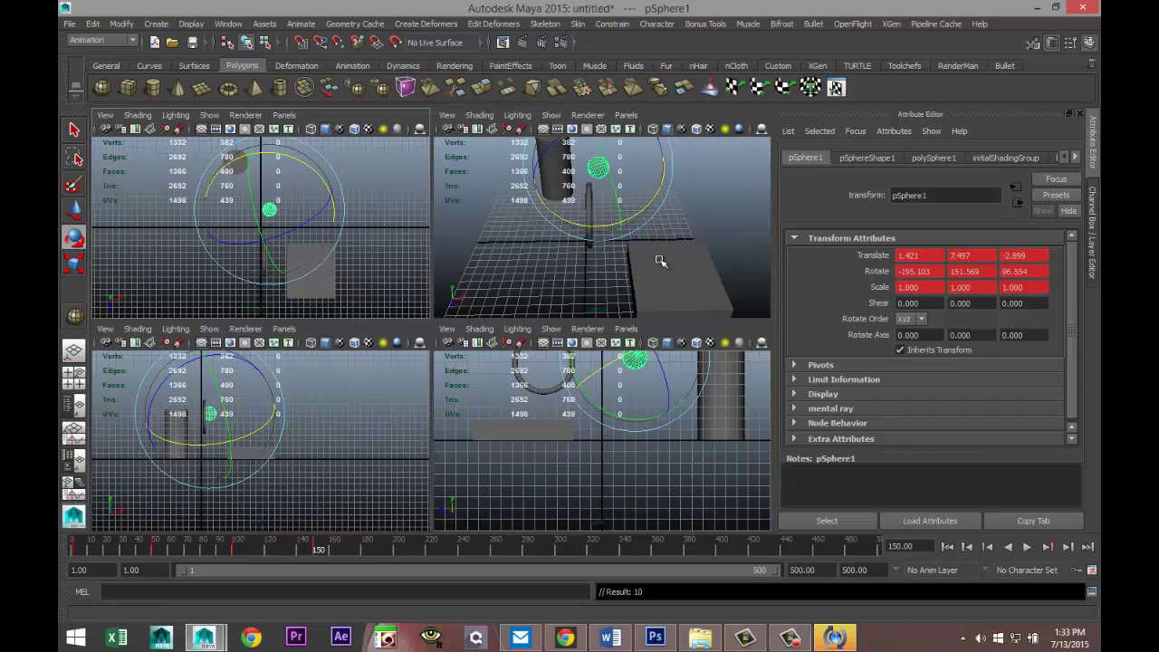
pyautogui.press('space')
pyautogui.keyDown('alt'); pyautogui.moveTo(234, 438); pyautogui.dragTo(491, 466); pyautogui.keyUp('alt')
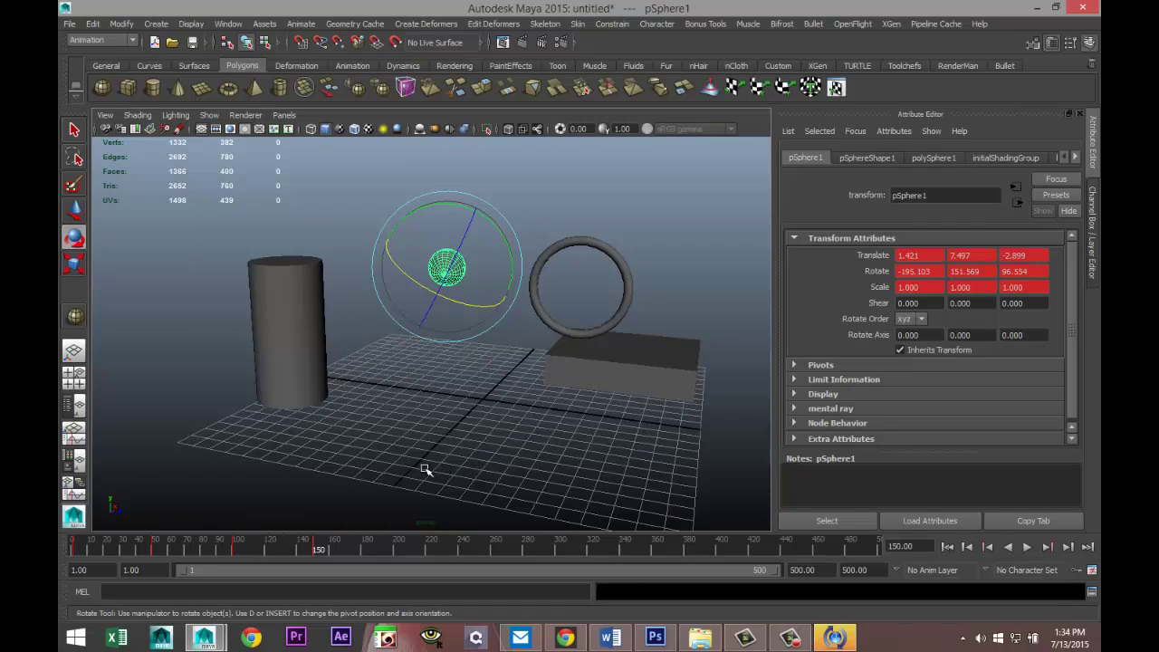
pyautogui.click(75, 376)
pyautogui.press('space')
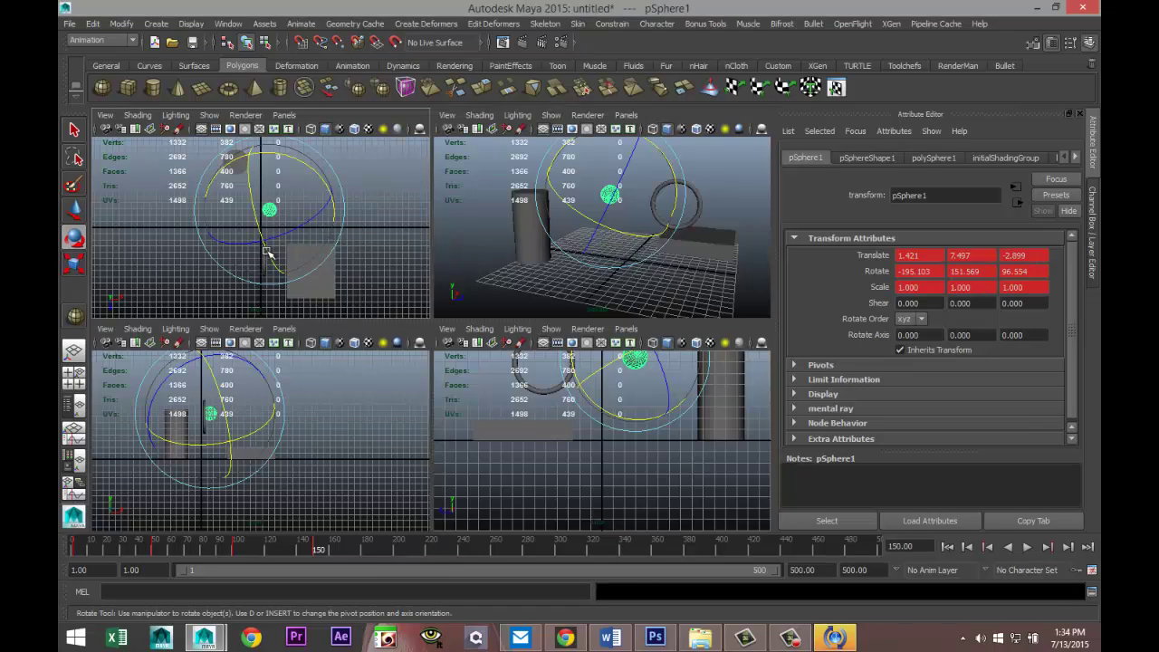
pyautogui.press('w')
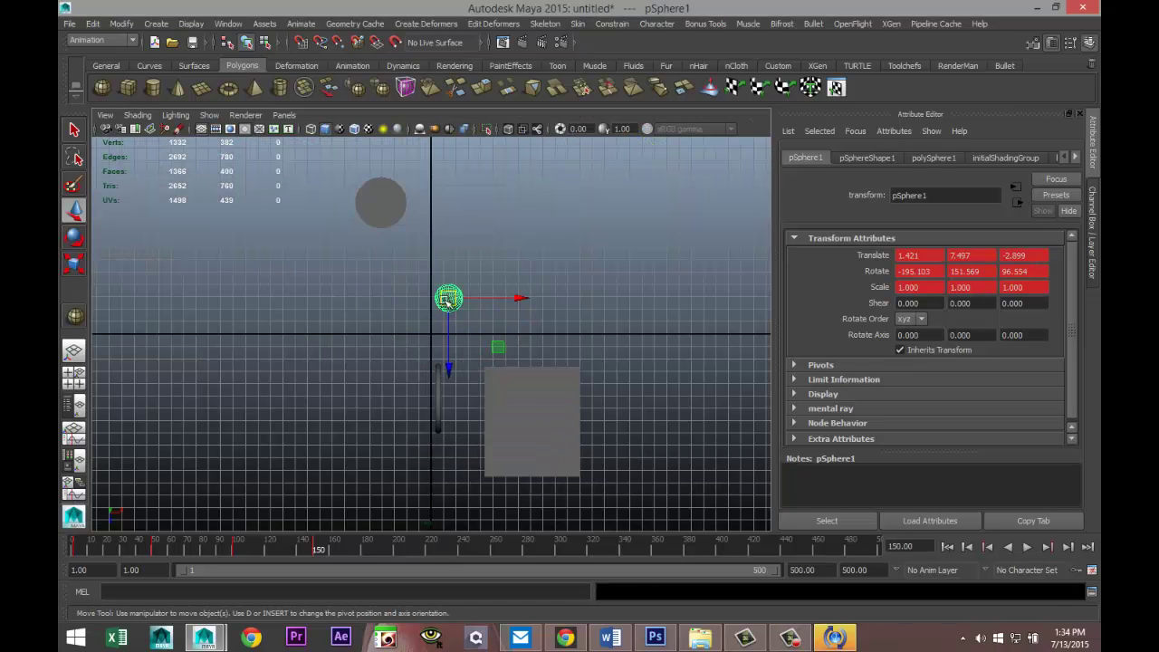
pyautogui.moveTo(448, 299); pyautogui.dragTo(408, 237)
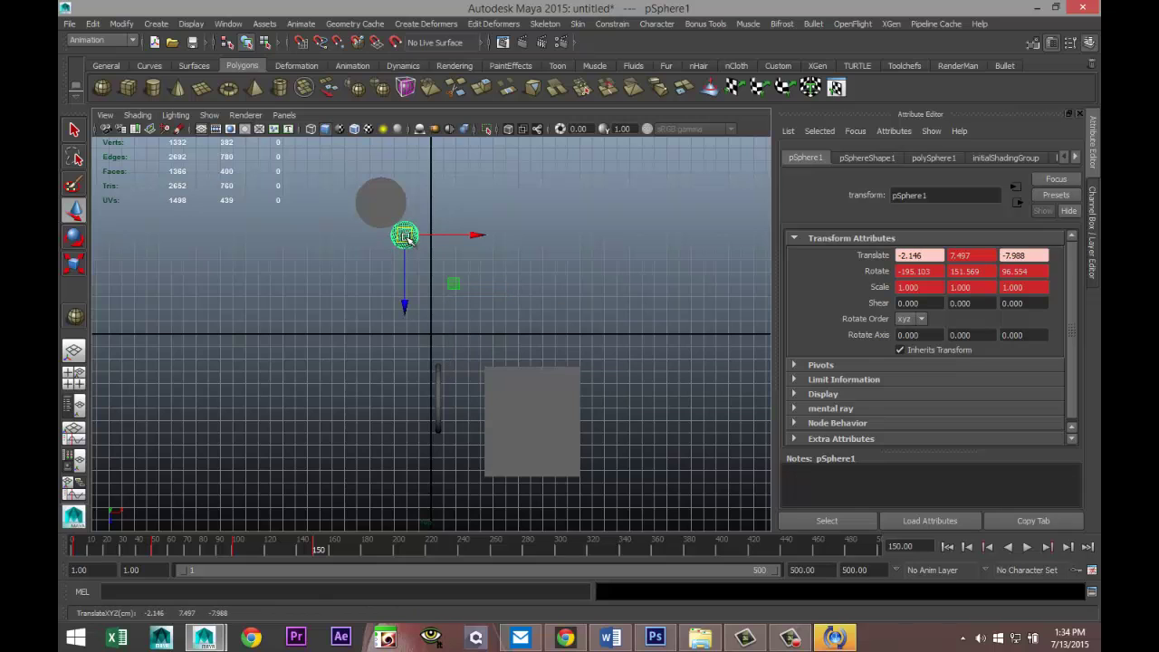
# - In the front view, lower the sphere to about Y 3.38 and rotate it to about -53.2, 118.5, 298.1 degrees
pyautogui.click(72, 374)
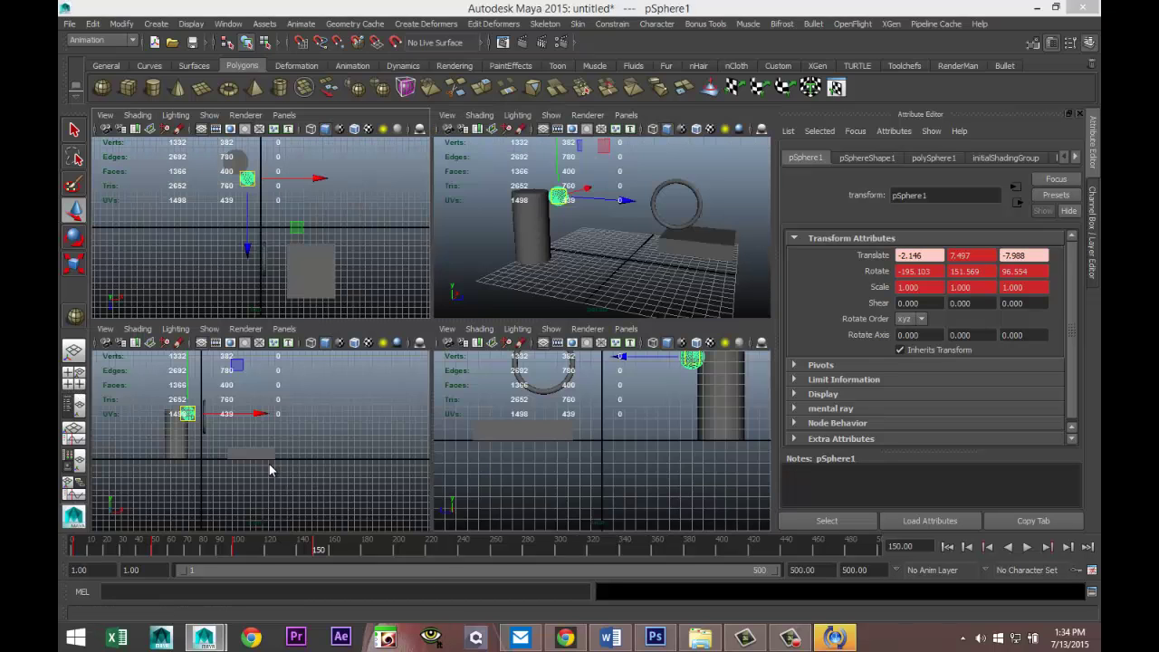
pyautogui.press('space')
pyautogui.moveTo(285, 208); pyautogui.dragTo(284, 280)
pyautogui.press('e')
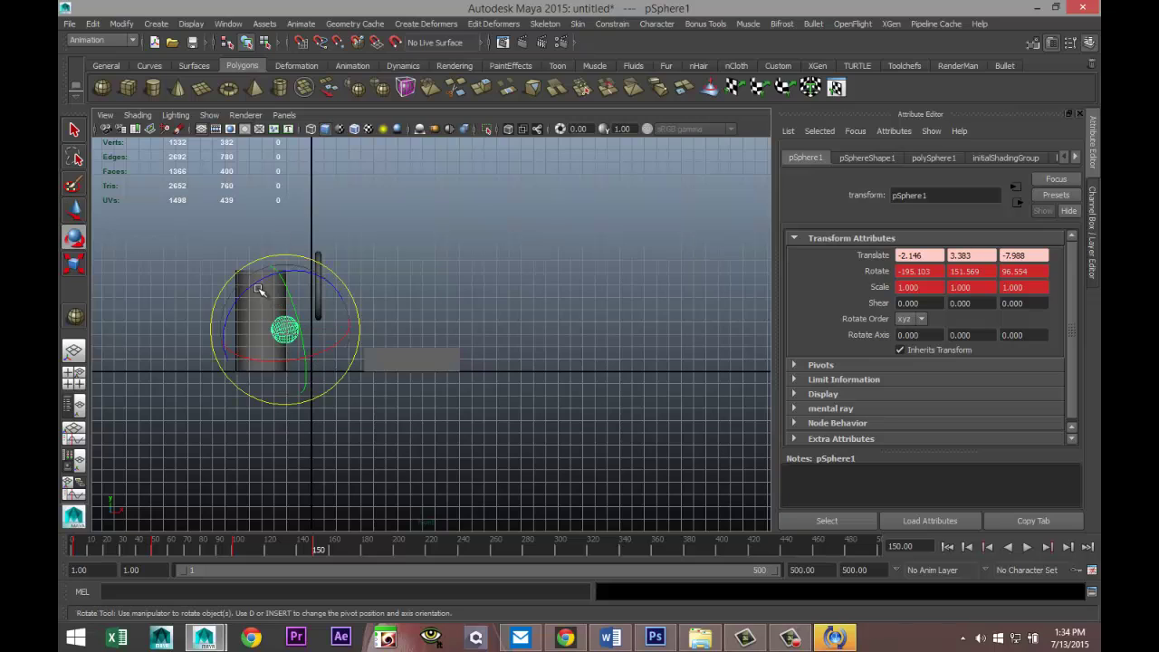
pyautogui.moveTo(250, 323); pyautogui.dragTo(322, 383)
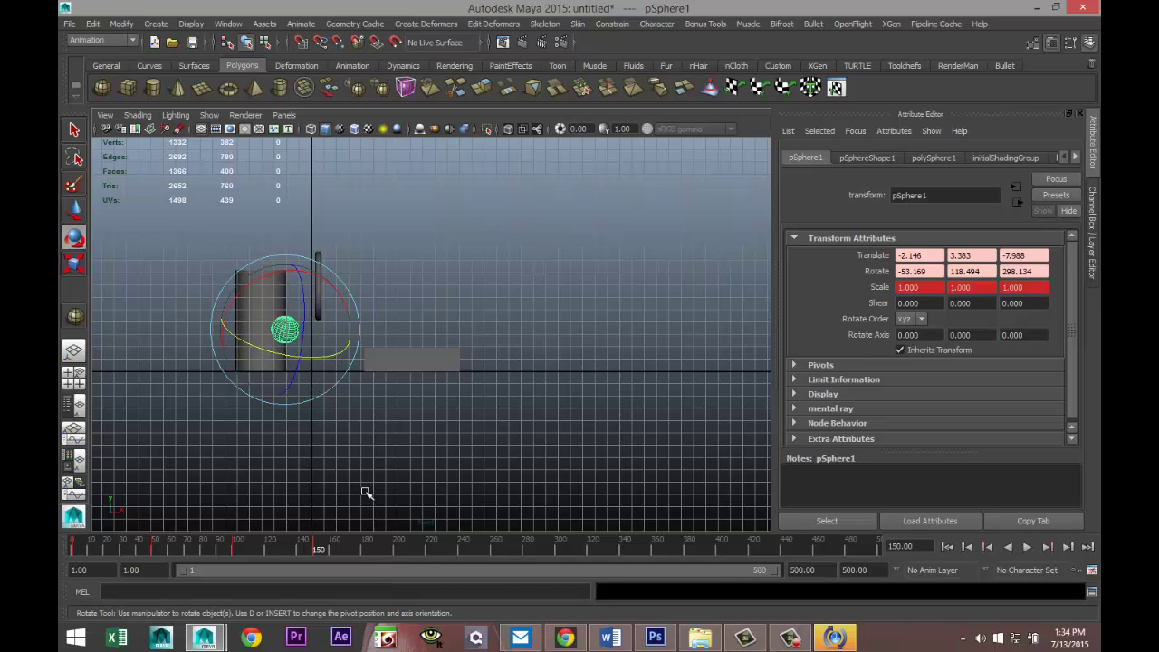
# - Undo the sphere's unkeyed moves and rotations made since the frame 150 keyframe
pyautogui.hotkey('ctrl', 'z')
pyautogui.hotkey('ctrl', 'z')
pyautogui.hotkey('ctrl', 'z')
pyautogui.hotkey('ctrl', 'z')
pyautogui.hotkey('ctrl', 'z')
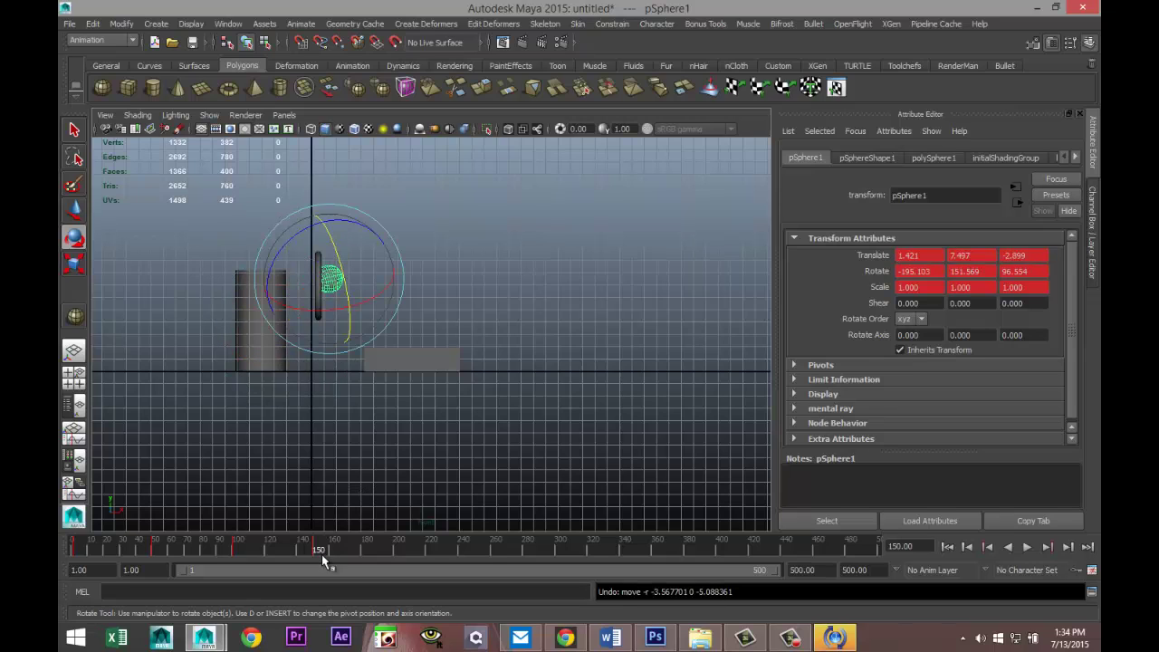
# - At frame 199, move the sphere in the front view to about X -1.34, Y 3.38
pyautogui.moveTo(367, 552); pyautogui.dragTo(314, 569)
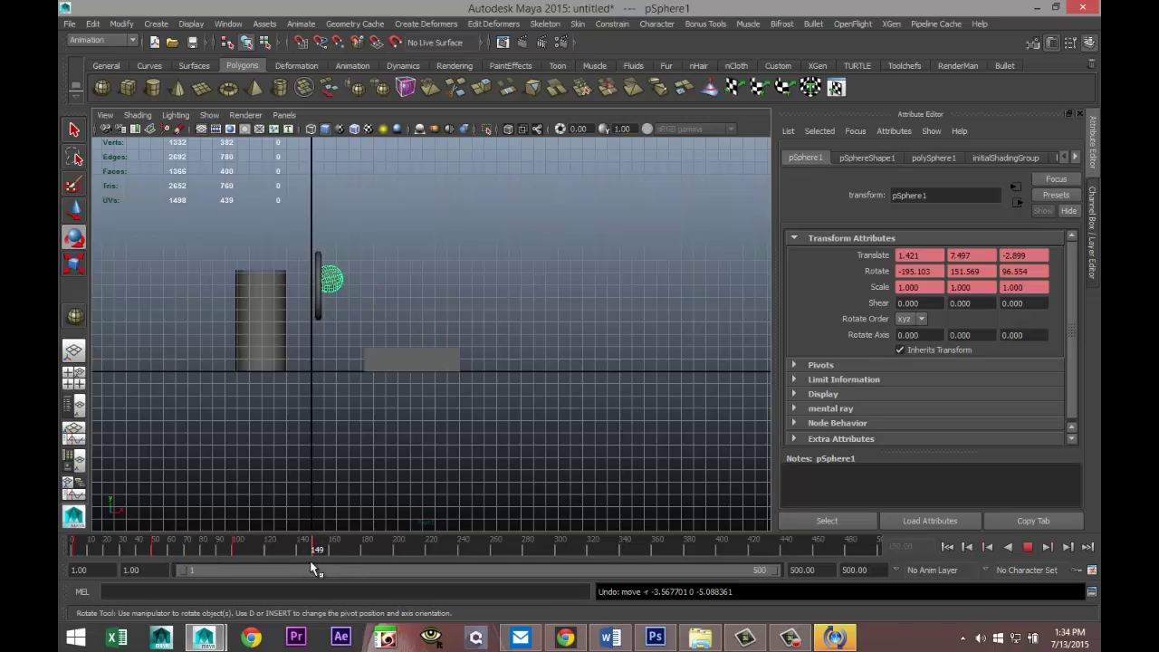
pyautogui.moveTo(311, 568); pyautogui.dragTo(311, 568)
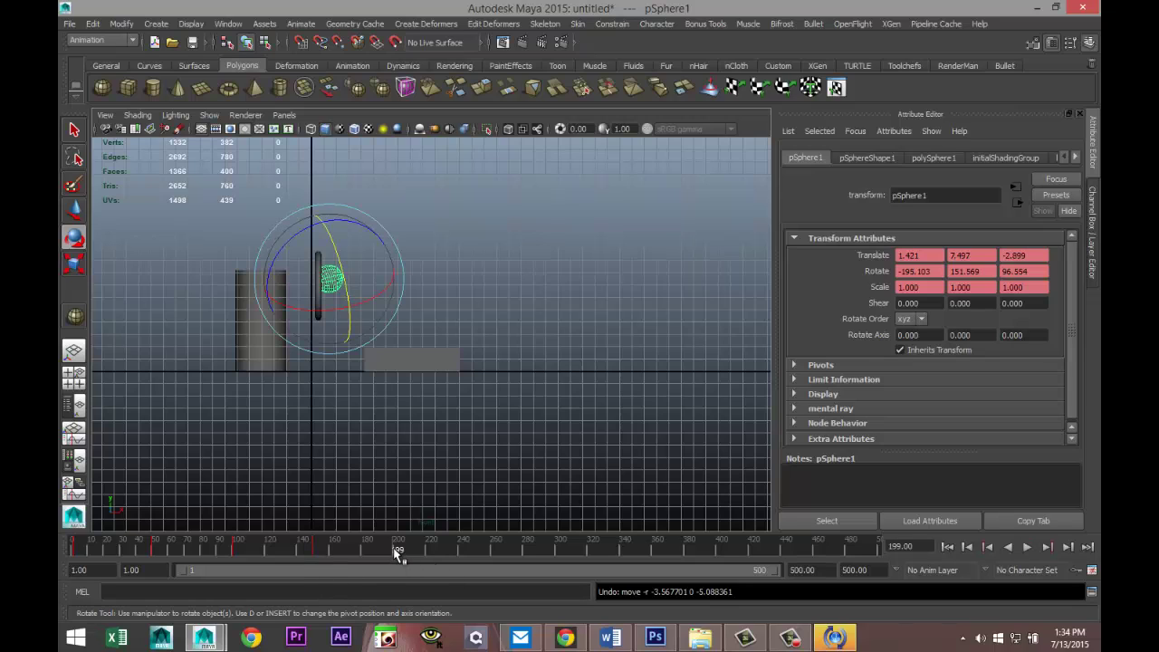
pyautogui.press('w')
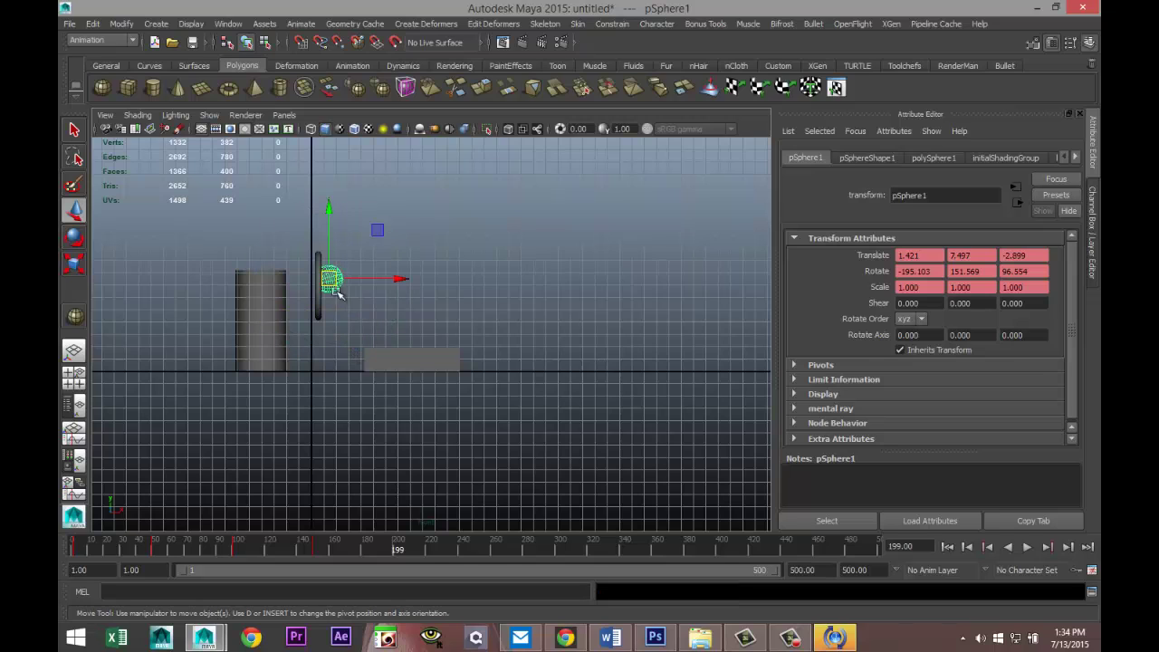
pyautogui.moveTo(397, 284); pyautogui.dragTo(362, 284)
pyautogui.moveTo(296, 209); pyautogui.dragTo(295, 261)
# - In the perspective view, move the sphere along Z to about -8.02, beside the cylinder
pyautogui.click(74, 379)
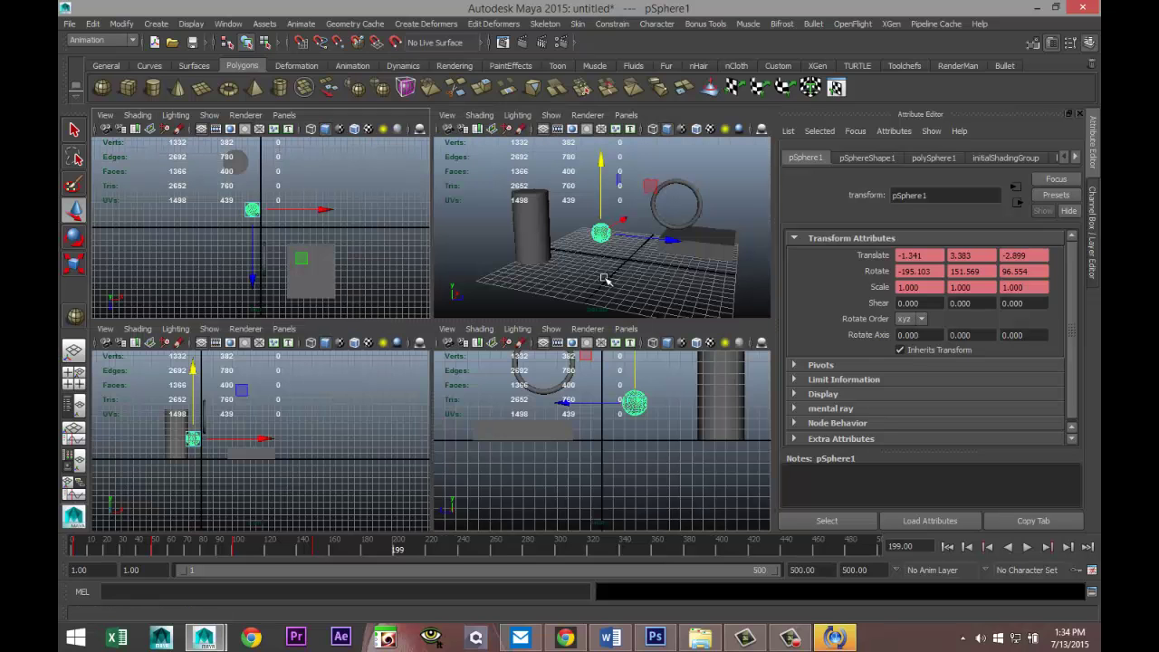
pyautogui.press('space')
pyautogui.keyDown('alt'); pyautogui.moveTo(477, 401); pyautogui.dragTo(513, 404); pyautogui.keyUp('alt')
pyautogui.moveTo(481, 344); pyautogui.dragTo(394, 343)
pyautogui.keyDown('alt'); pyautogui.moveTo(437, 400); pyautogui.dragTo(485, 365); pyautogui.keyUp('alt')
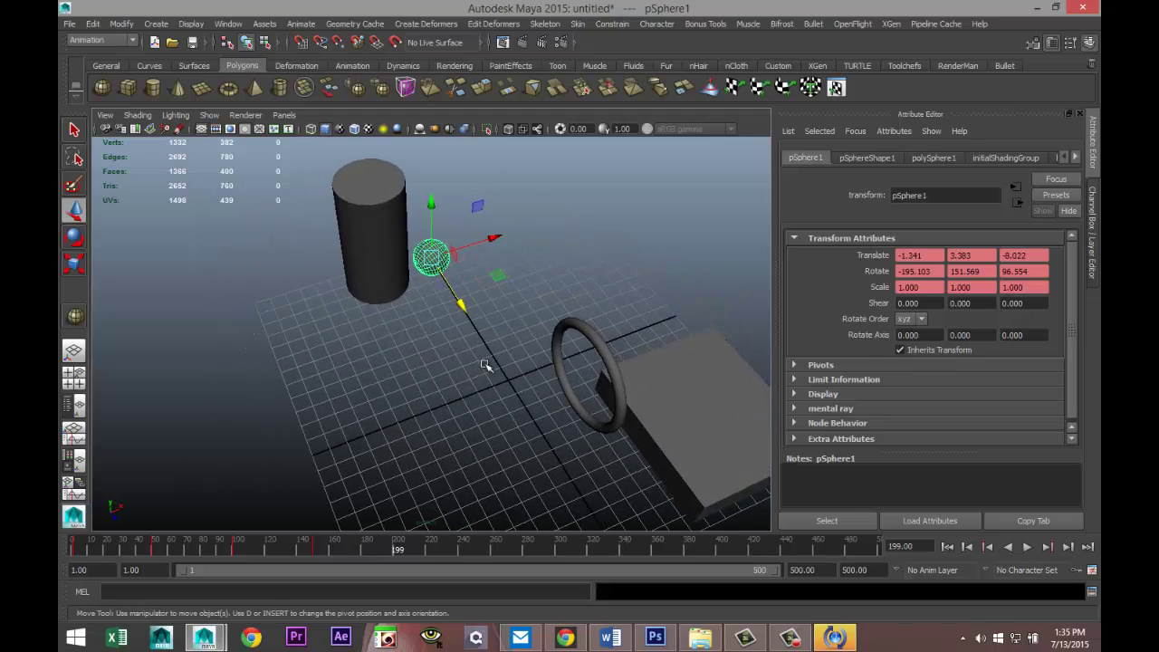
# - Place the sphere against the cylinder at about X -1.92, Z -8.20 in the top view and lower it to about Y 3.06 in the side view
pyautogui.click(77, 378)
pyautogui.press('space')
pyautogui.scroll(2, 467, 315)
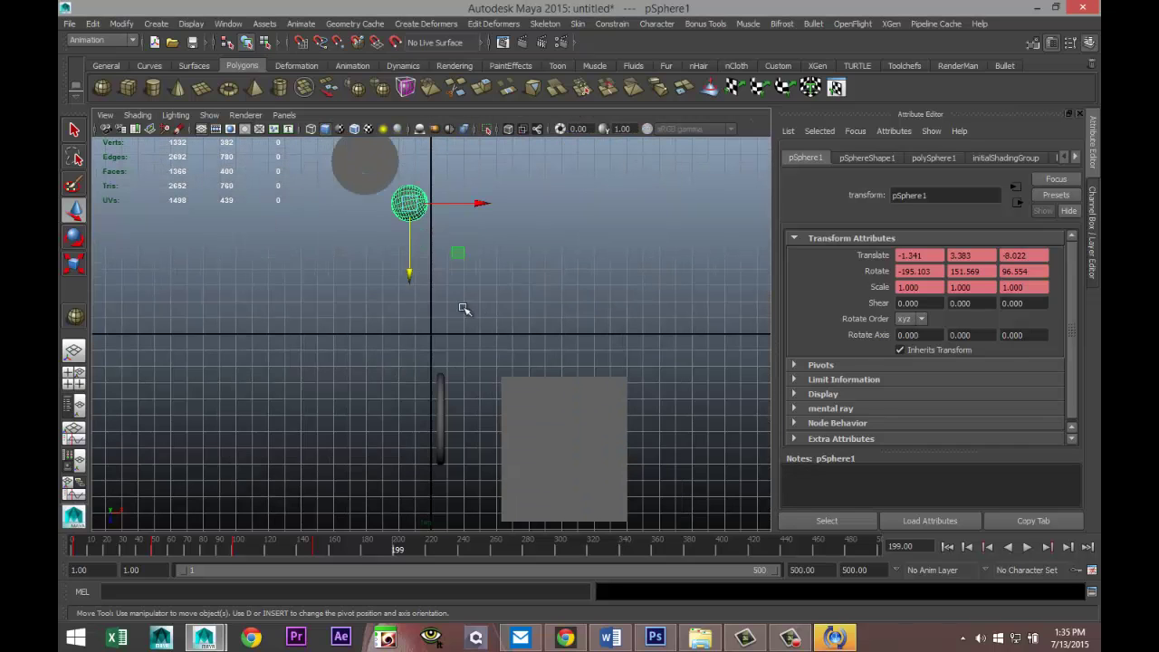
pyautogui.moveTo(410, 203); pyautogui.dragTo(406, 201)
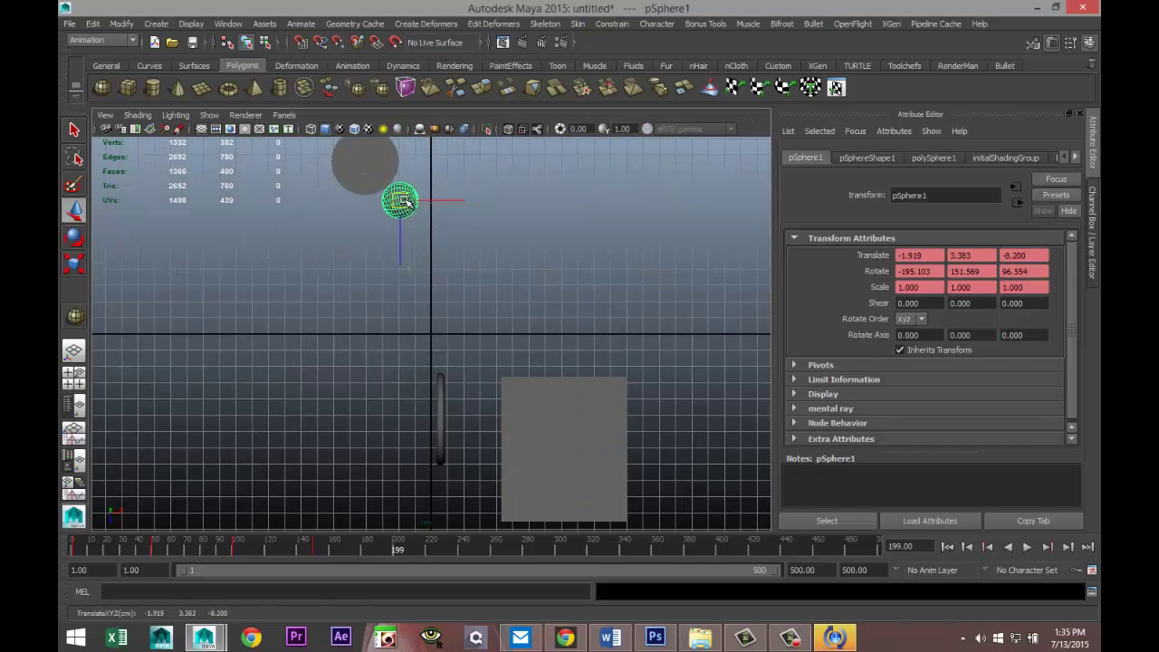
pyautogui.click(77, 379)
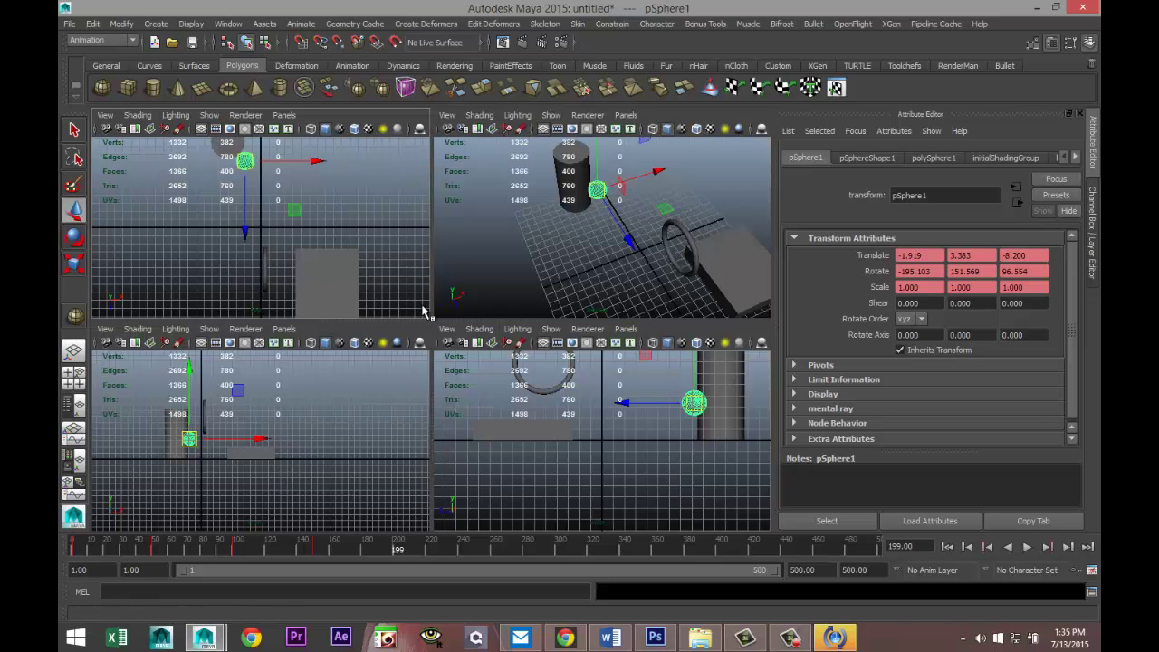
pyautogui.press('space')
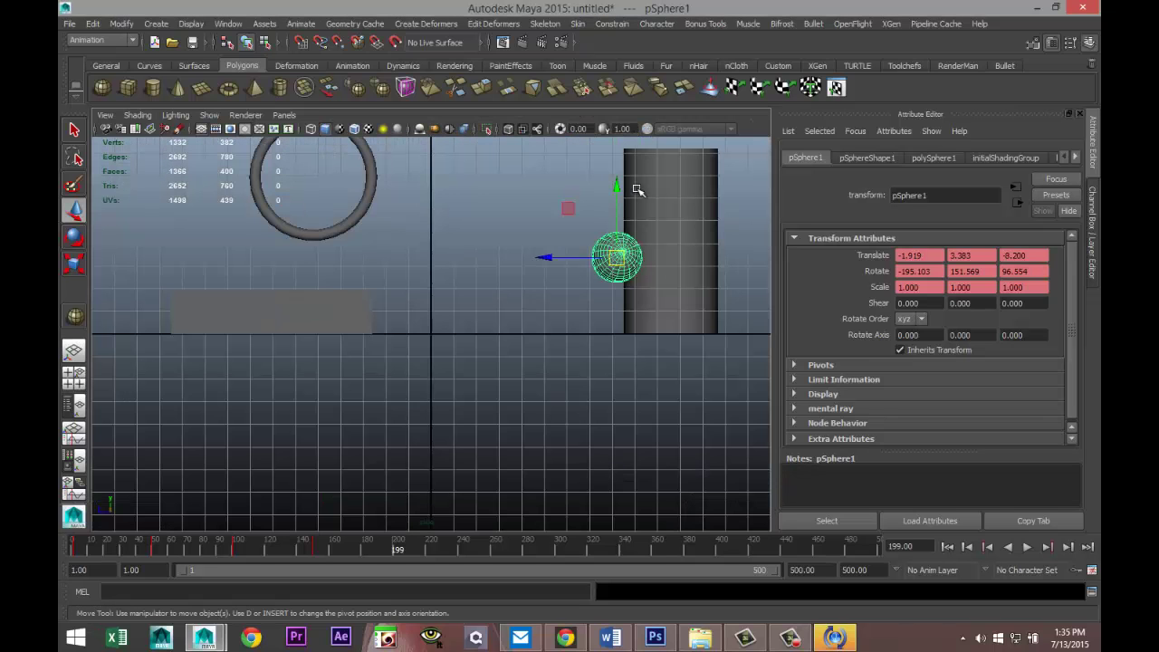
pyautogui.moveTo(616, 187); pyautogui.dragTo(615, 194)
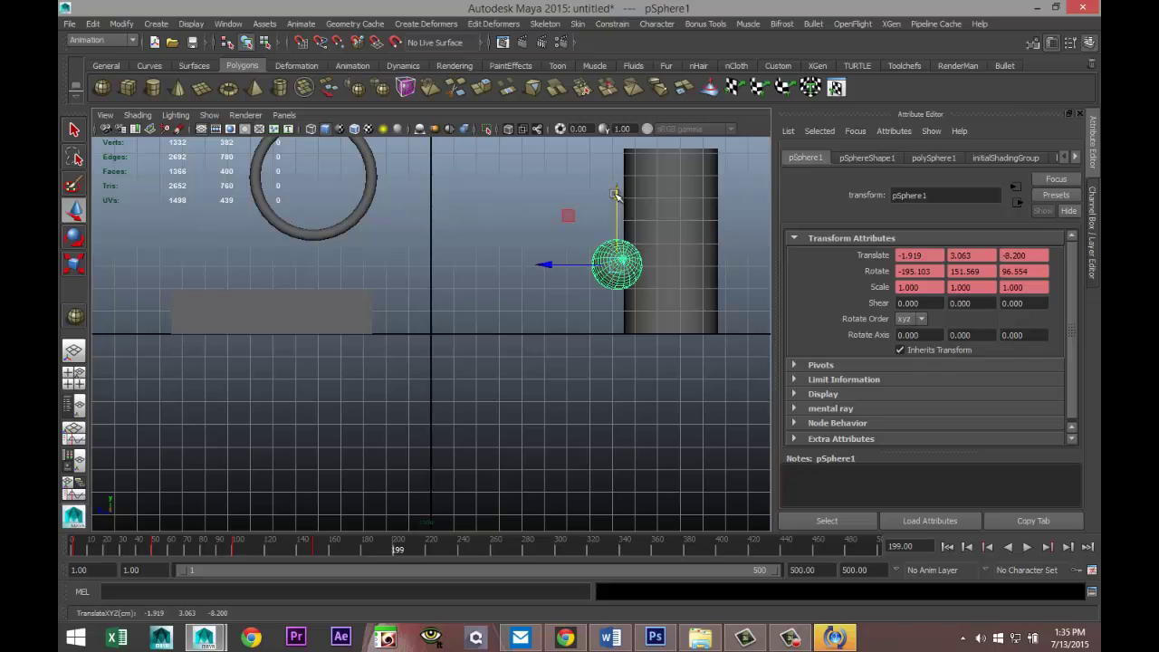
# - Rotate the sphere to about -248.7, 107.9, -29.3 degrees and set a keyframe at frame 199
pyautogui.press('e')
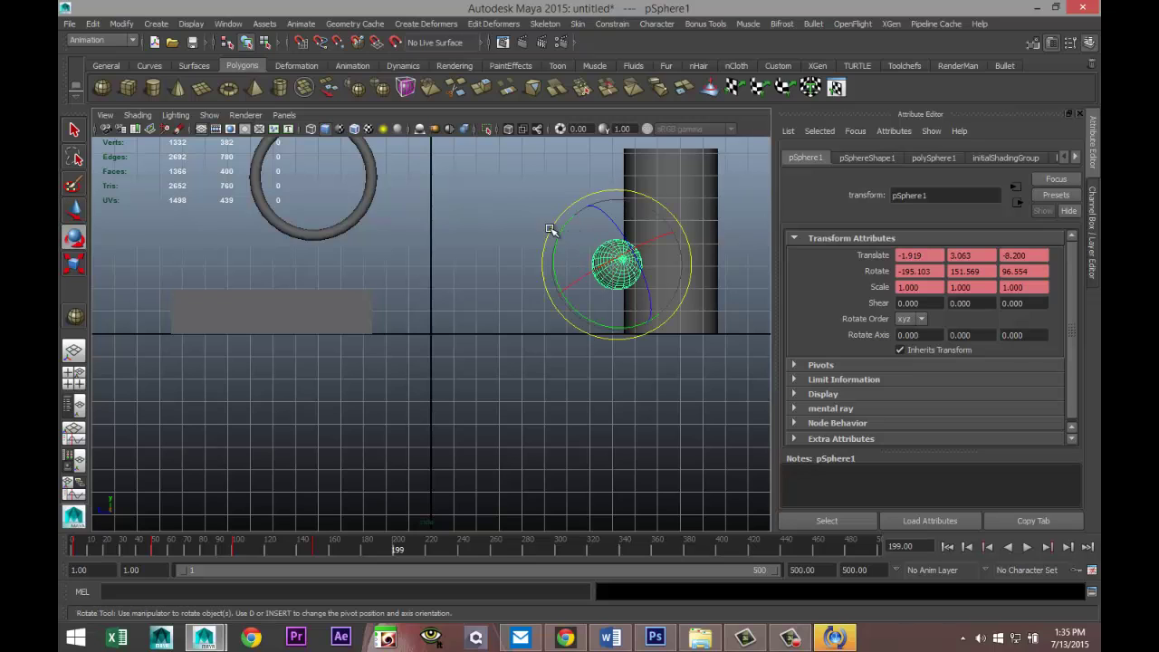
pyautogui.moveTo(559, 261); pyautogui.dragTo(634, 283)
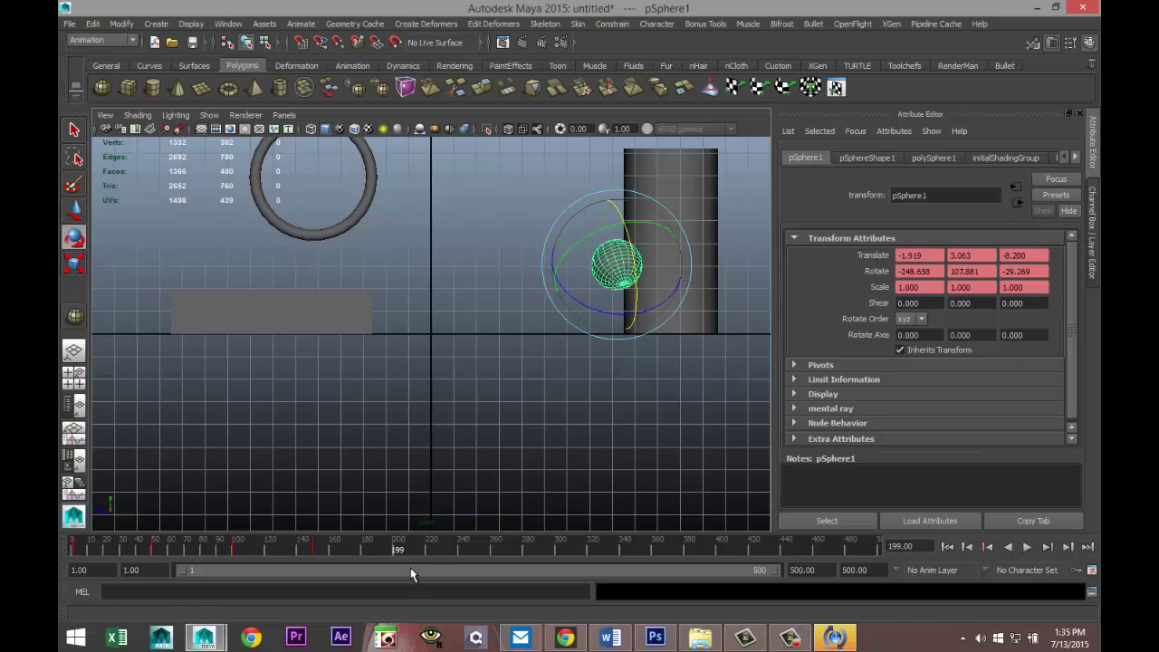
pyautogui.press('s')
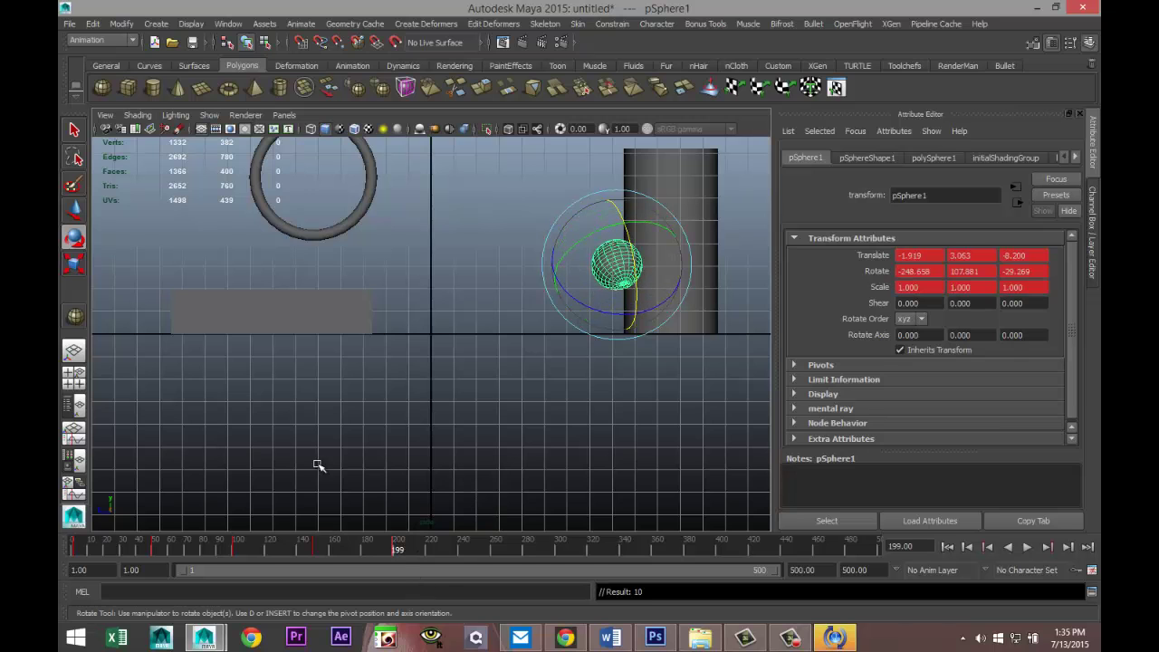
# - At frame 260, move the sphere in the perspective view away from the cylinder to about X -11.87, Z 4.19
pyautogui.click(73, 373)
pyautogui.press('space')
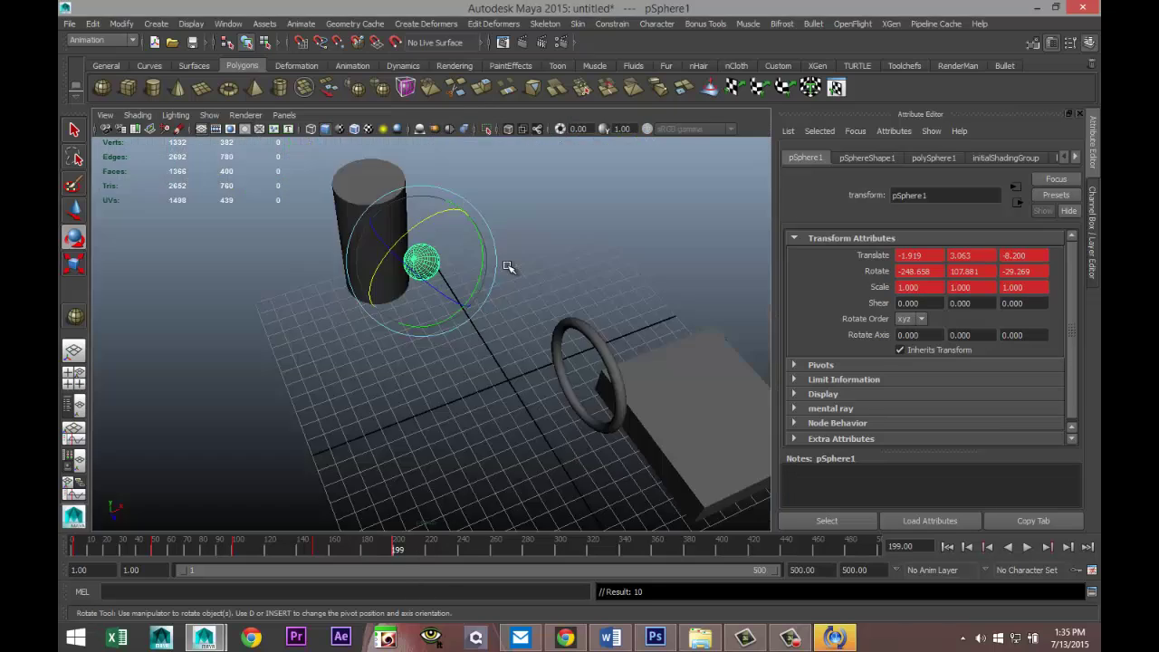
pyautogui.scroll(-3, 430, 399)
pyautogui.keyDown('alt'); pyautogui.moveTo(385, 428); pyautogui.dragTo(507, 447); pyautogui.keyUp('alt')
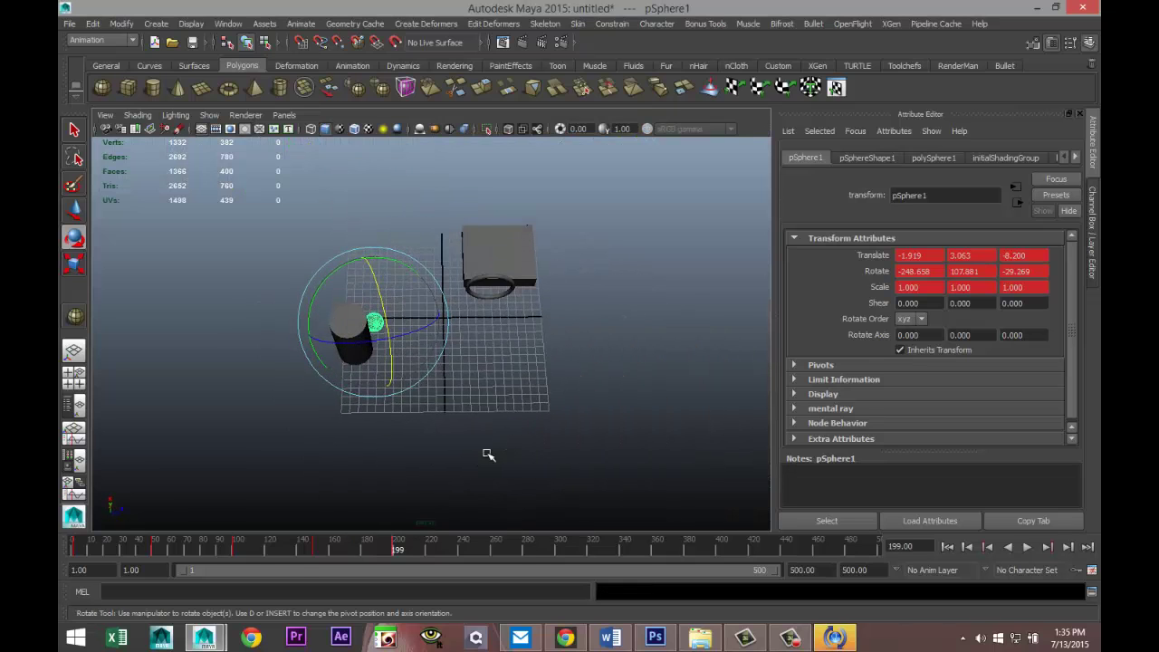
pyautogui.click(494, 550)
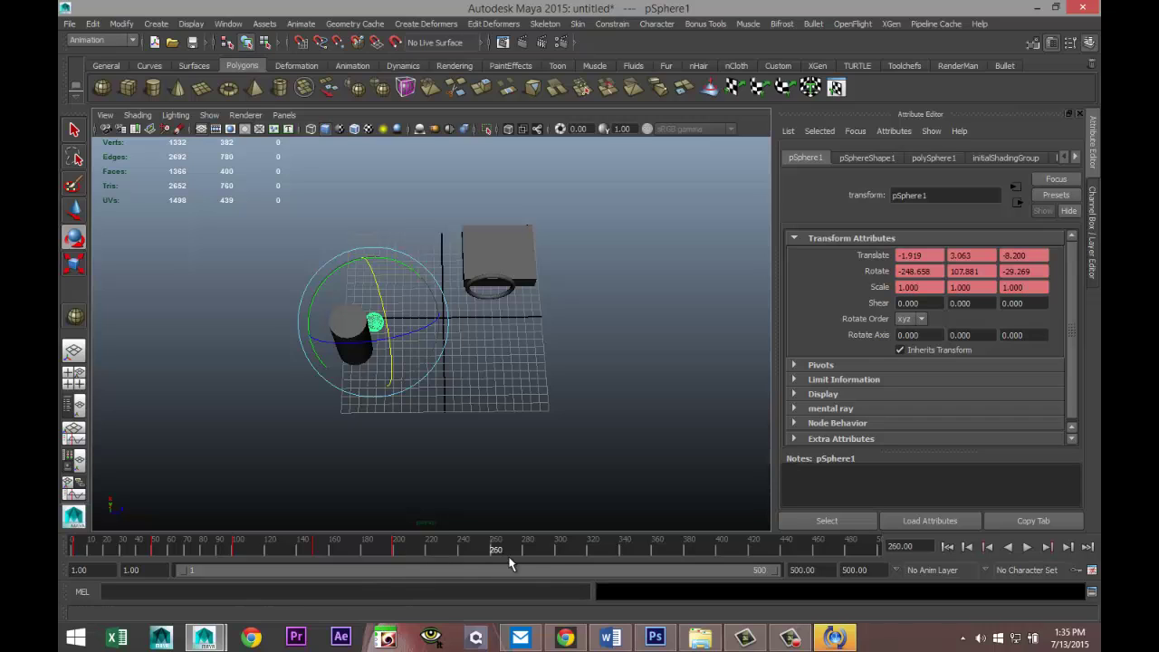
pyautogui.press('w')
pyautogui.moveTo(450, 326); pyautogui.dragTo(553, 338)
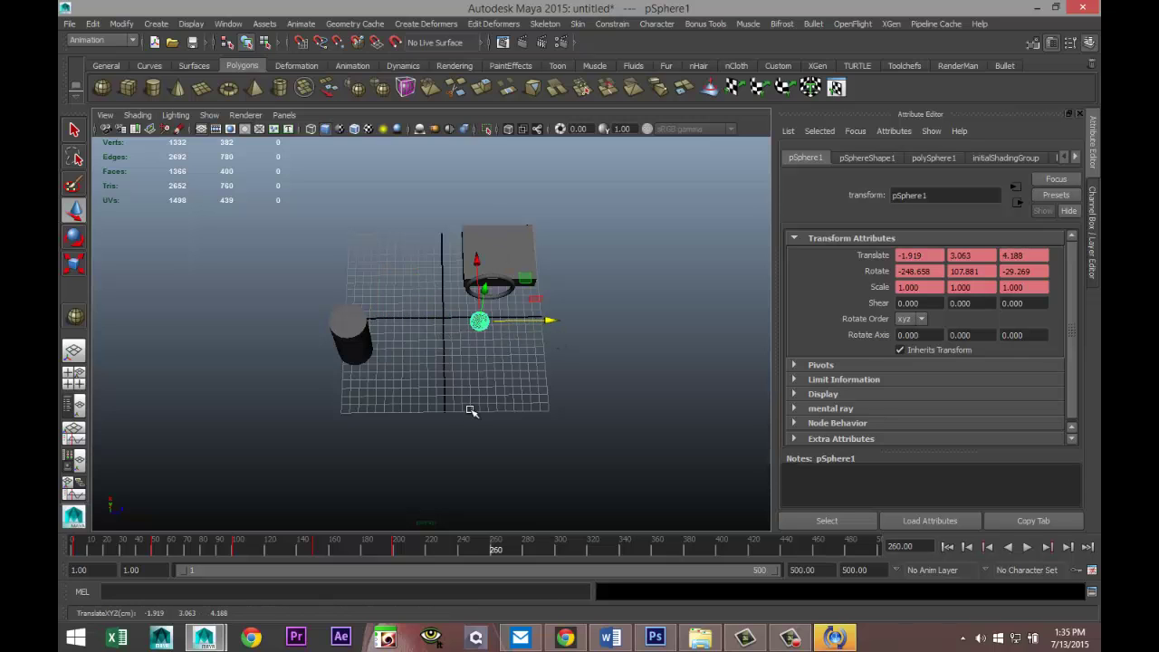
pyautogui.keyDown('alt'); pyautogui.moveTo(447, 432); pyautogui.dragTo(525, 422); pyautogui.keyUp('alt')
pyautogui.moveTo(403, 260); pyautogui.dragTo(469, 311)
pyautogui.keyDown('alt'); pyautogui.moveTo(587, 408); pyautogui.dragTo(229, 379); pyautogui.keyUp('alt')
# - Lower the sphere to about Y 1.12, rotate it to about -357.6, 185.1, -56.1 degrees and set a keyframe at frame 260
pyautogui.click(76, 375)
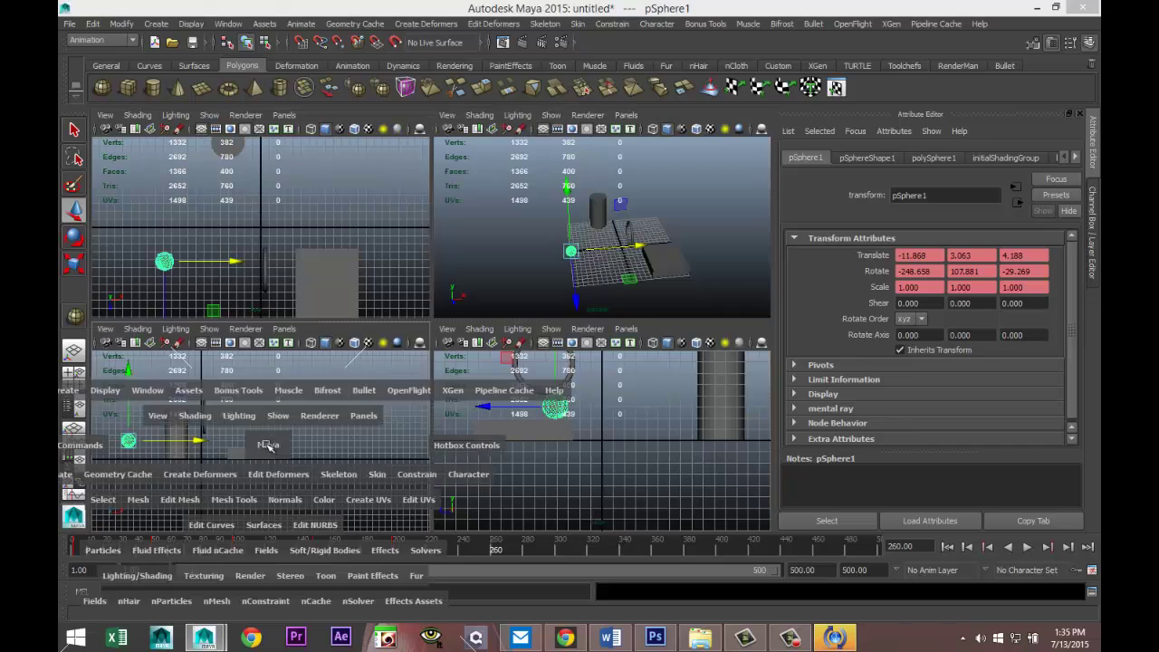
pyautogui.press('space')
pyautogui.moveTo(164, 262); pyautogui.dragTo(214, 417)
pyautogui.press('e')
pyautogui.press('s')
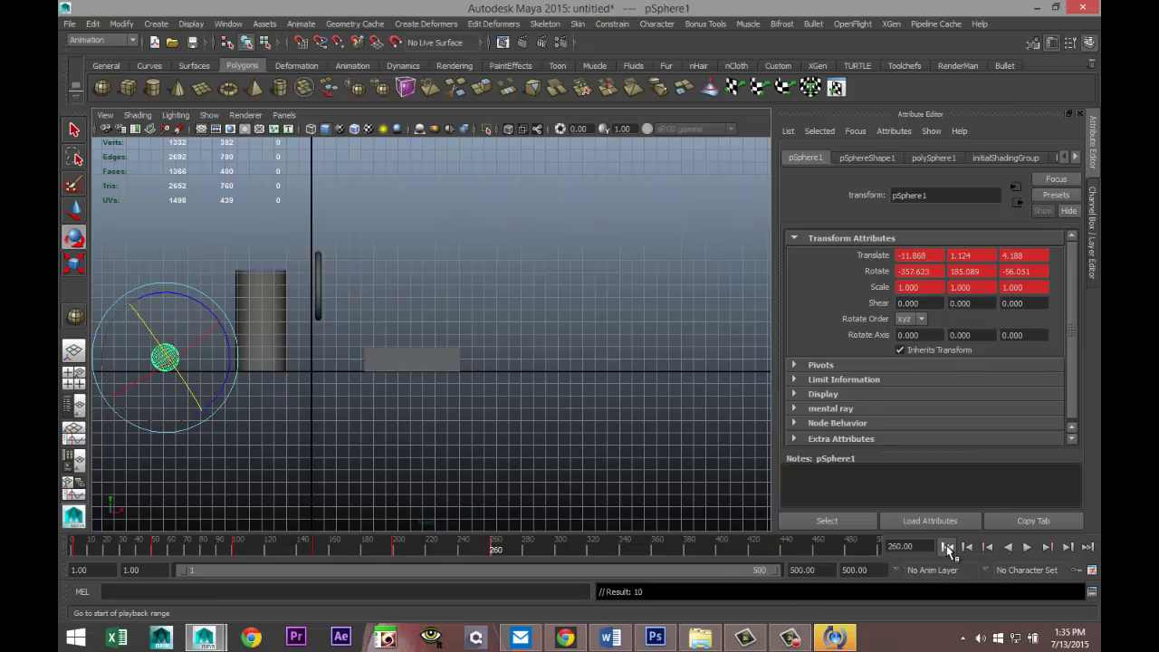
# - Play the animation from frame 1 in the perspective view to check the sphere's path, and stop the playback
pyautogui.click(948, 546)
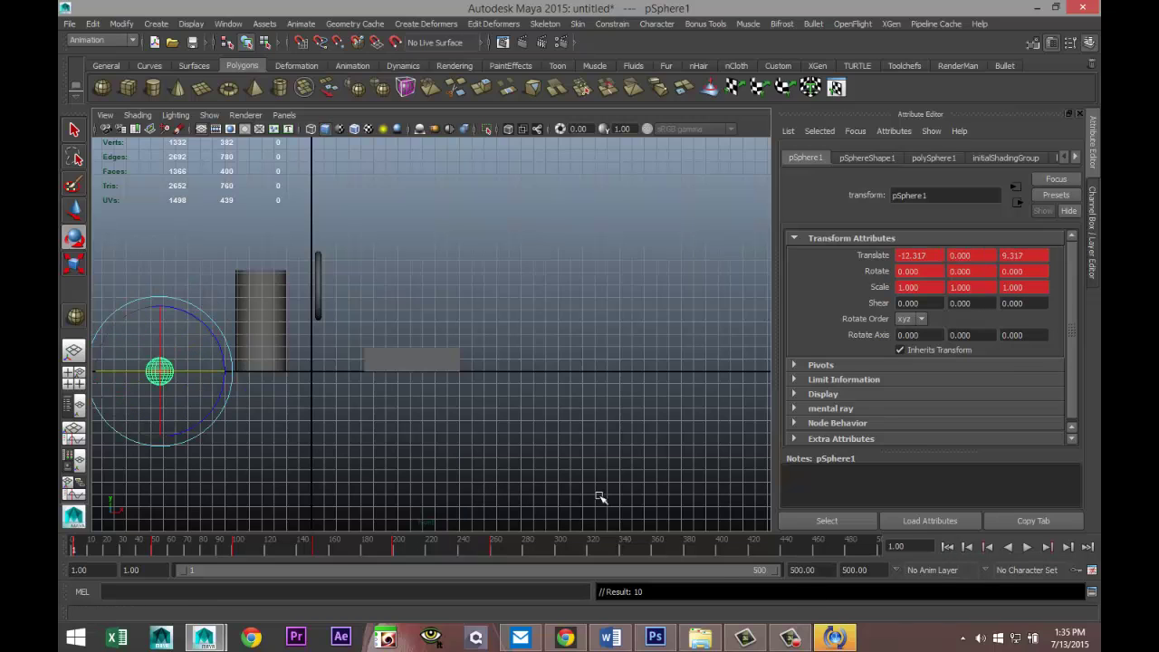
pyautogui.click(73, 376)
pyautogui.press('space')
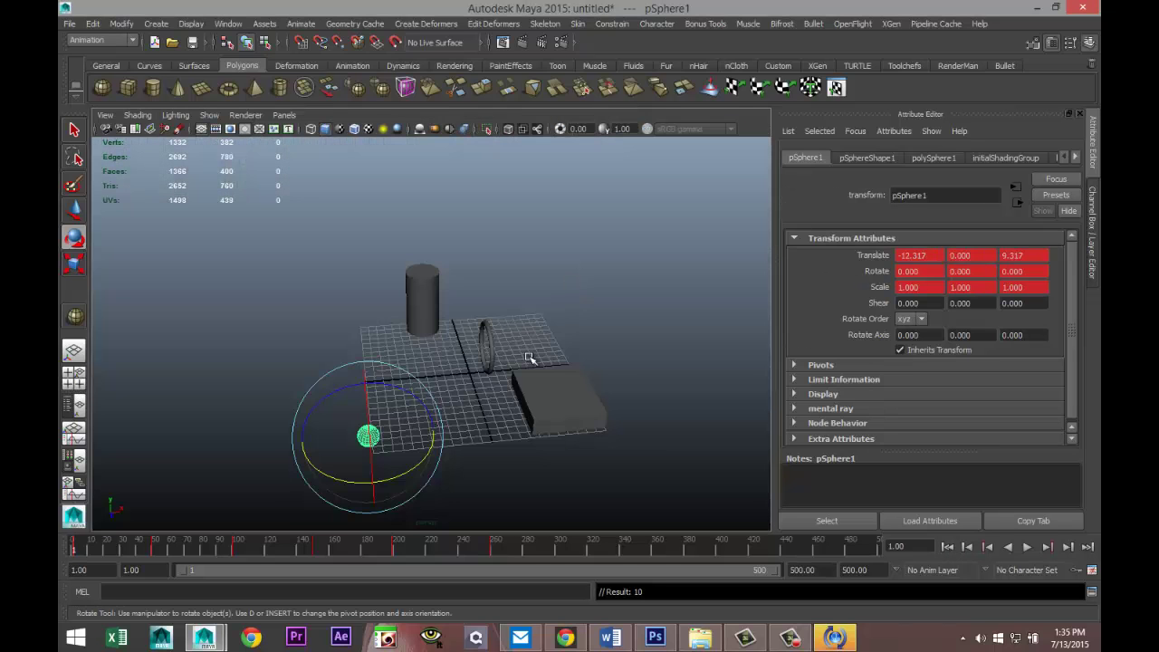
pyautogui.moveTo(470, 462)
pyautogui.keyDown('alt'); pyautogui.mouseDown()
pyautogui.moveTo(465, 510)
pyautogui.moveTo(492, 525)
pyautogui.moveTo(465, 484)
pyautogui.moveTo(473, 455)
pyautogui.mouseUp(); pyautogui.keyUp('alt')
pyautogui.keyDown('alt'); pyautogui.moveTo(474, 455); pyautogui.dragTo(497, 461, button='middle'); pyautogui.keyUp('alt')
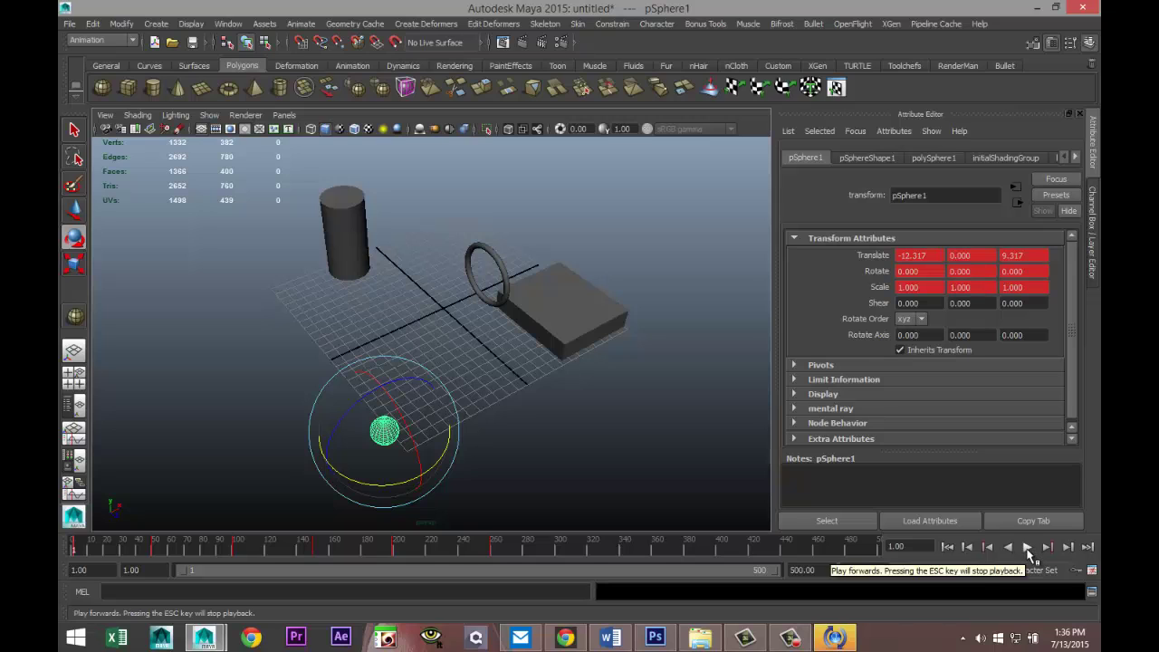
pyautogui.click(1027, 548)
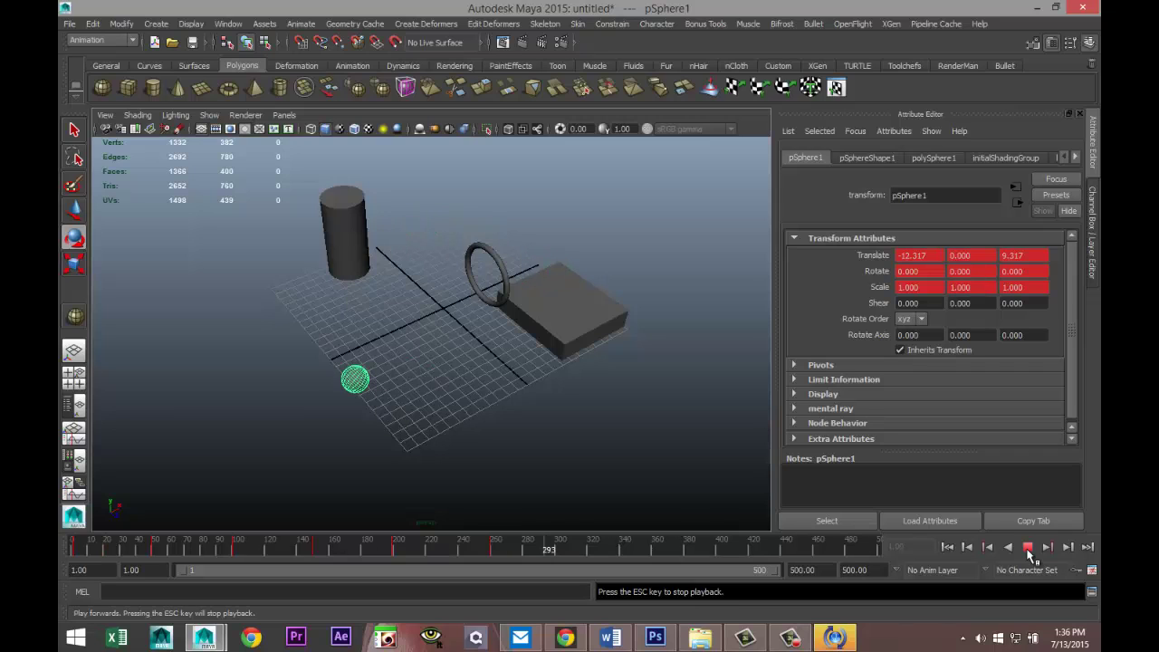
pyautogui.click(1028, 547)
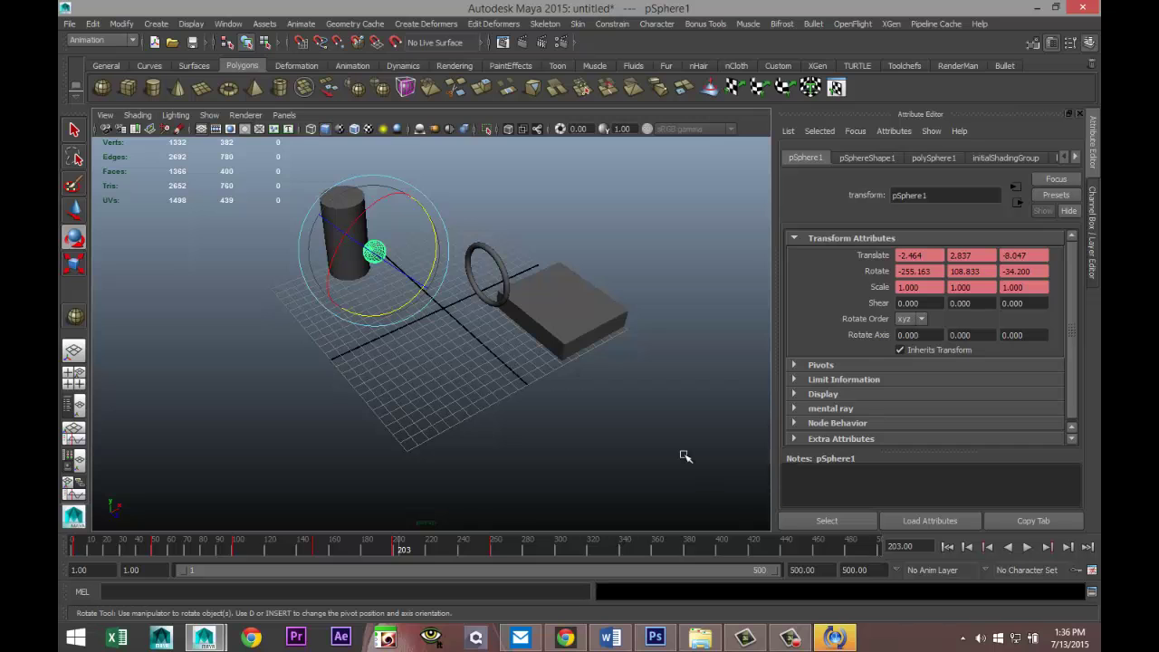
pyautogui.keyDown('alt'); pyautogui.moveTo(622, 419); pyautogui.dragTo(541, 481); pyautogui.keyUp('alt')
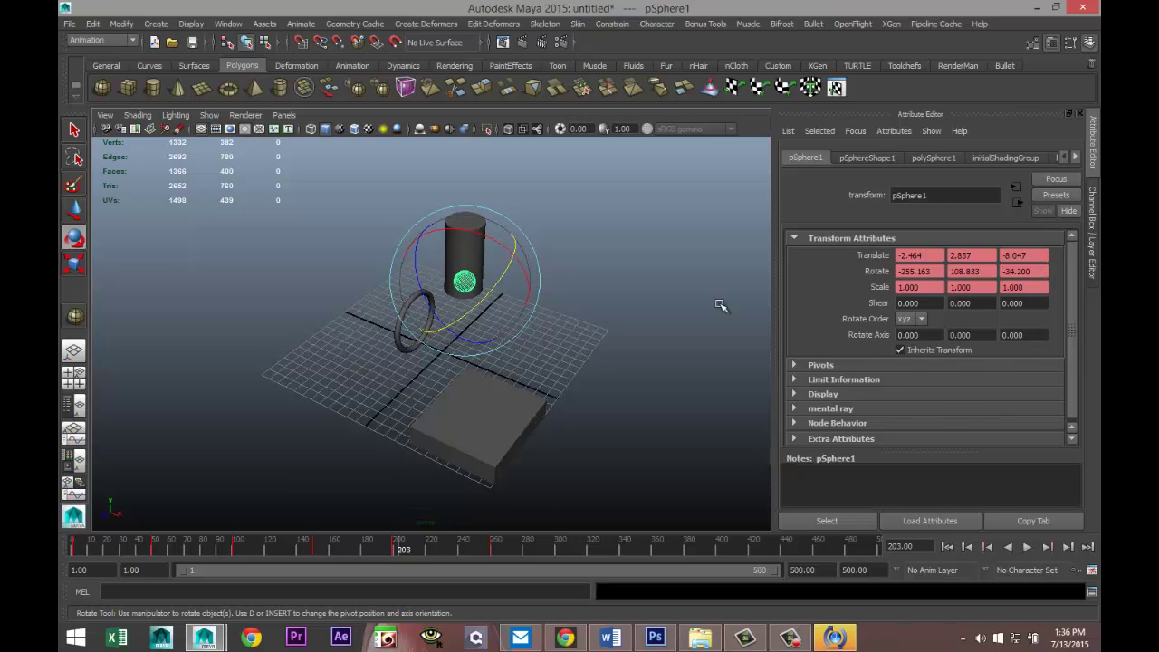
pyautogui.keyDown('alt'); pyautogui.moveTo(564, 292); pyautogui.dragTo(572, 352); pyautogui.keyUp('alt')
pyautogui.press('[')
pyautogui.keyDown('alt'); pyautogui.moveTo(510, 432); pyautogui.dragTo(636, 414); pyautogui.keyUp('alt')
pyautogui.keyDown('alt'); pyautogui.moveTo(636, 414); pyautogui.dragTo(699, 394, button='middle'); pyautogui.keyUp('alt')
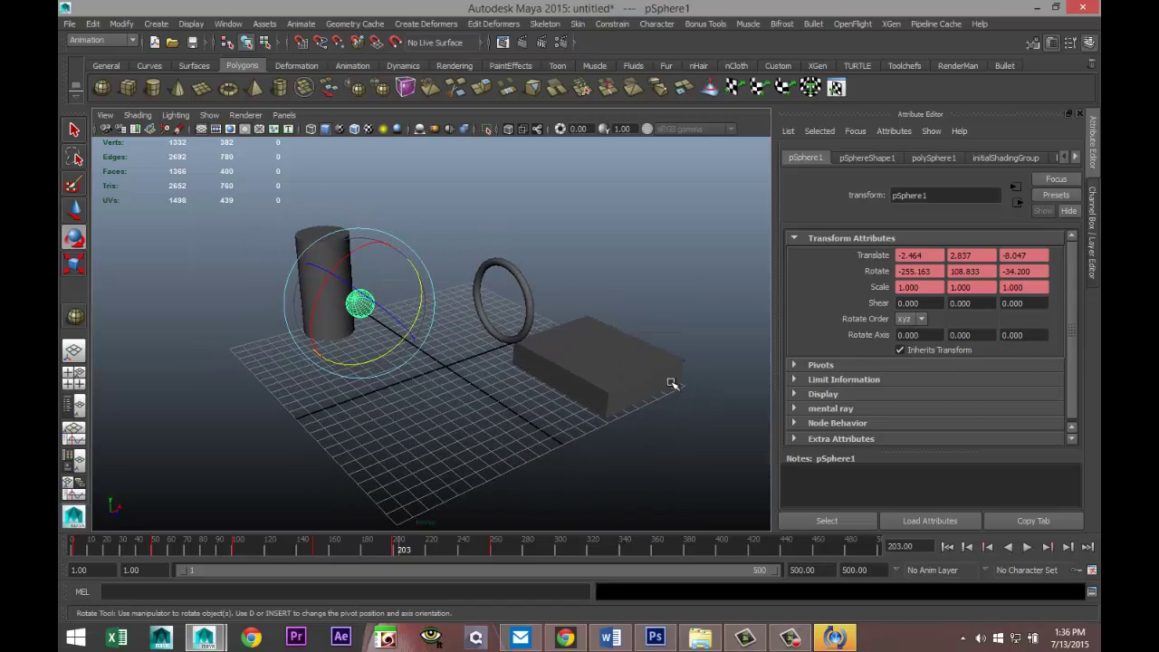